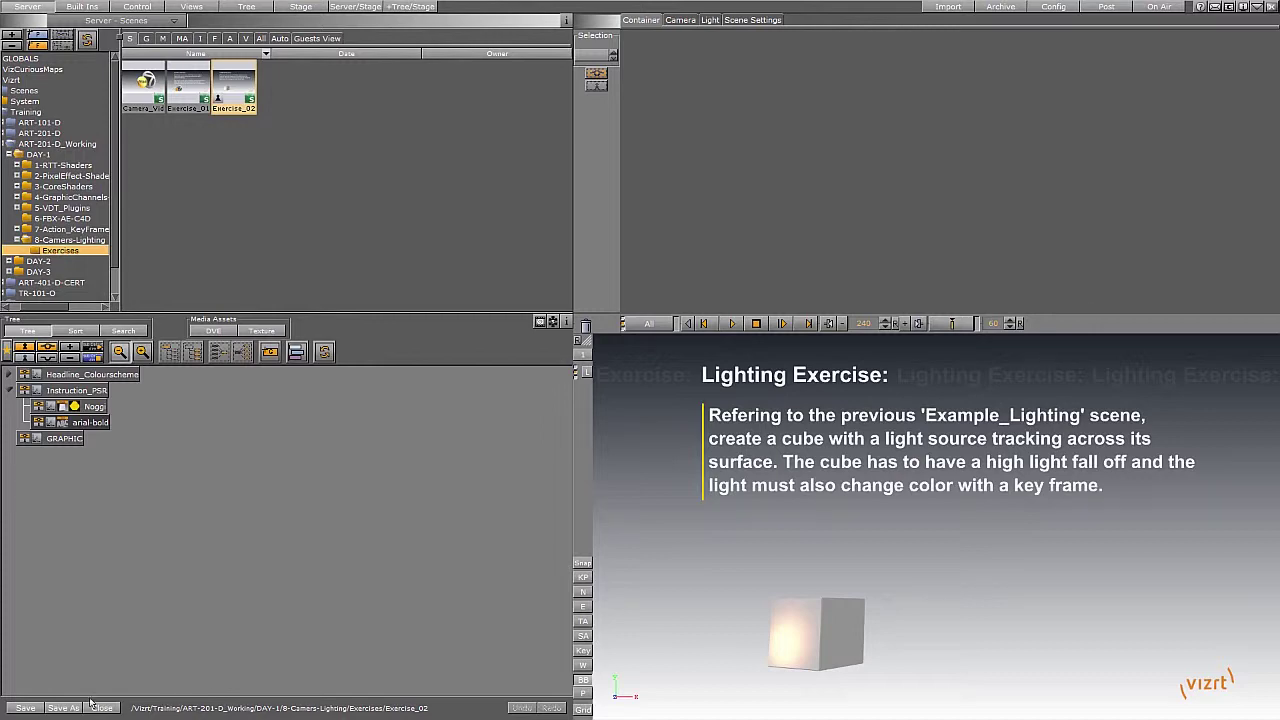
Open the Example_Lighting scene from the camera and lighting folder and inspect the DOLLY and LIGHT_01 containers in its tree.
left_click(68, 240)
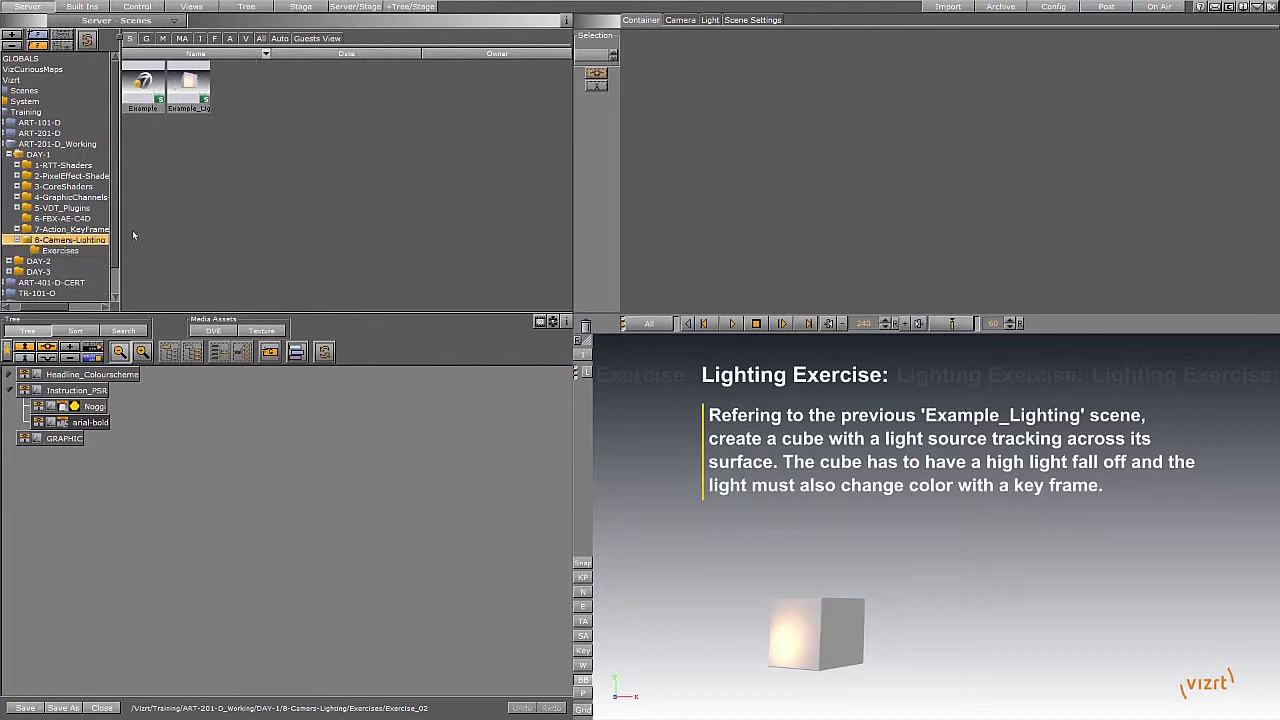
double_click(181, 93)
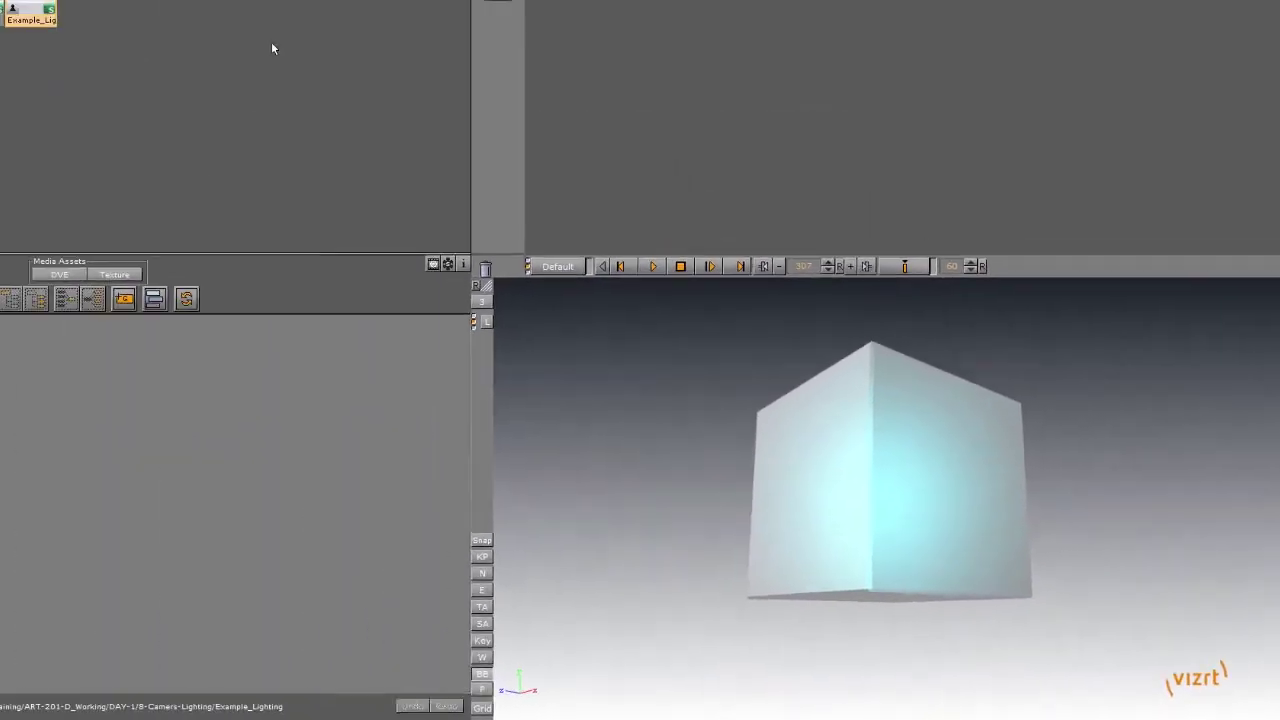
left_click(235, 8)
left_click(116, 112)
left_click(117, 134)
left_click(130, 162)
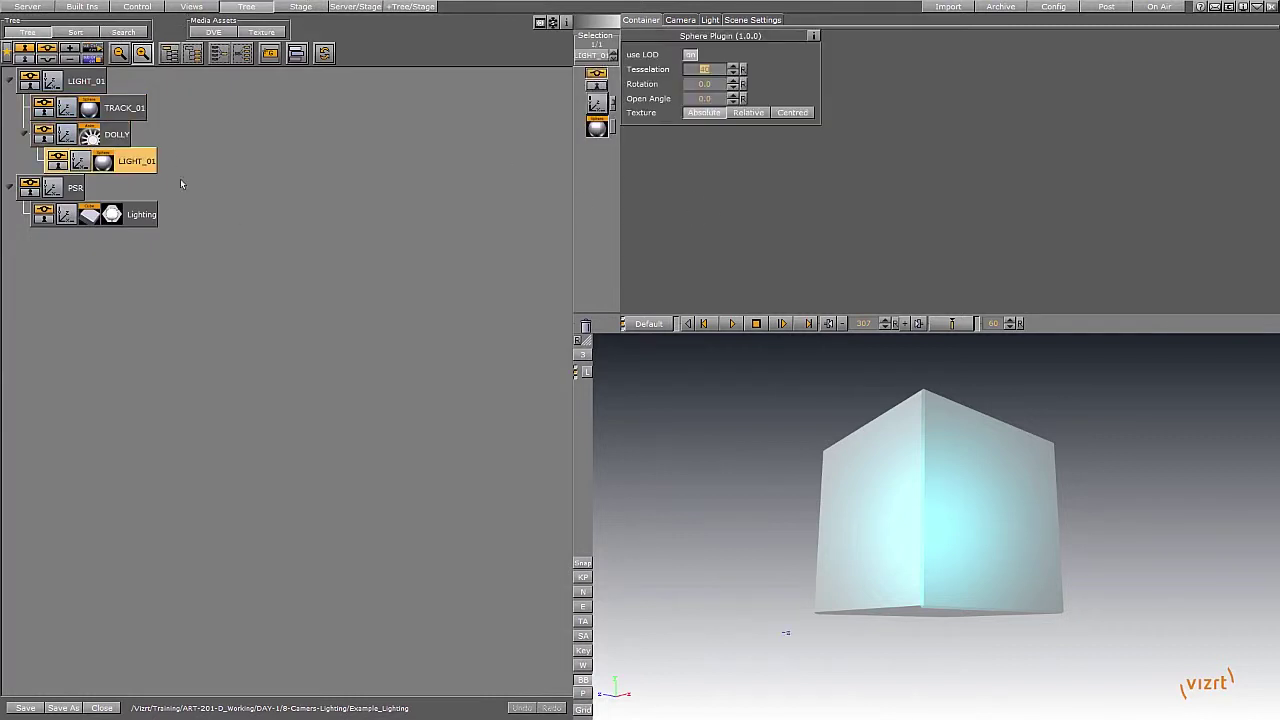
Examine which containers spot light 2 uses for position and direction tracking, including the direction target's transformation.
left_click(712, 20)
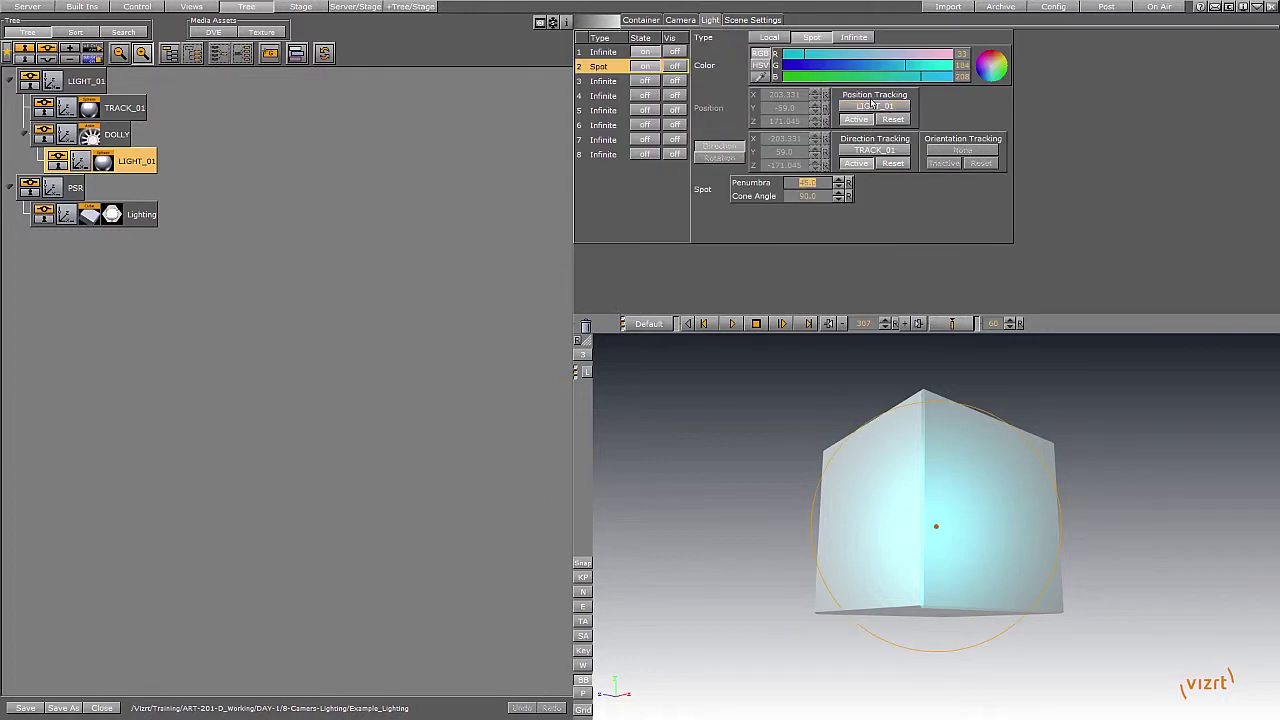
left_click(871, 104)
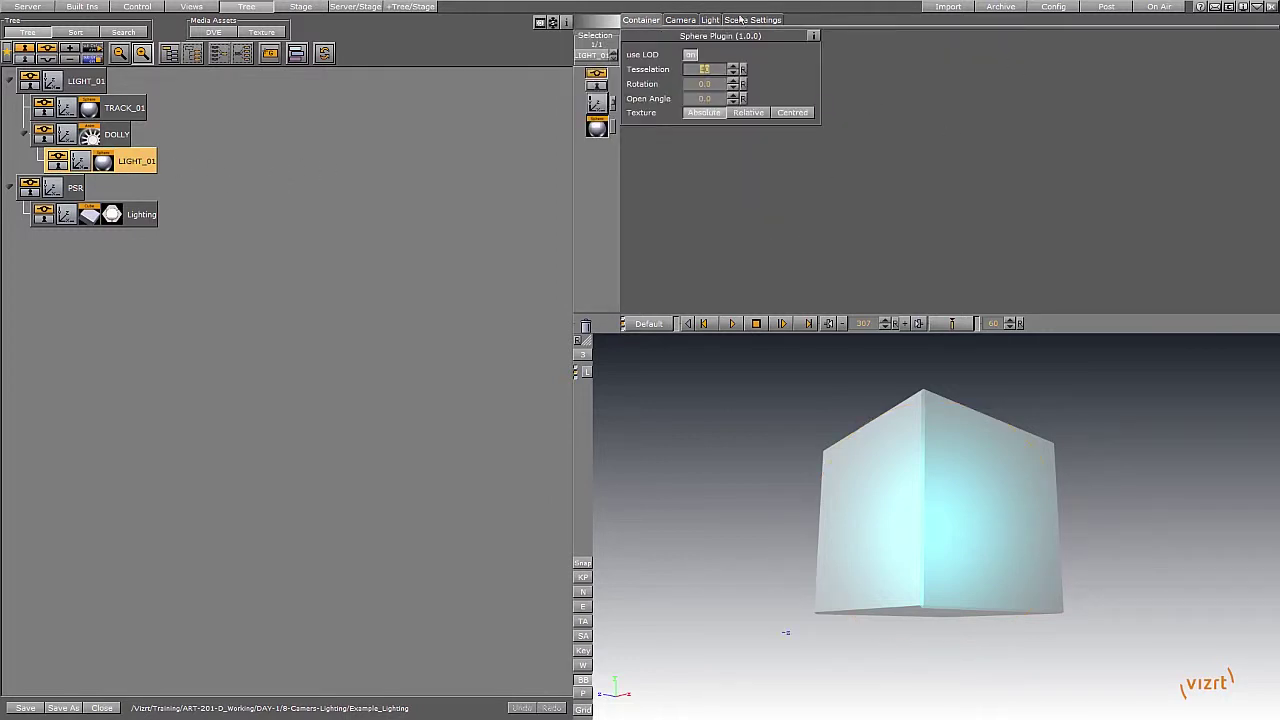
left_click(712, 20)
left_click(876, 150)
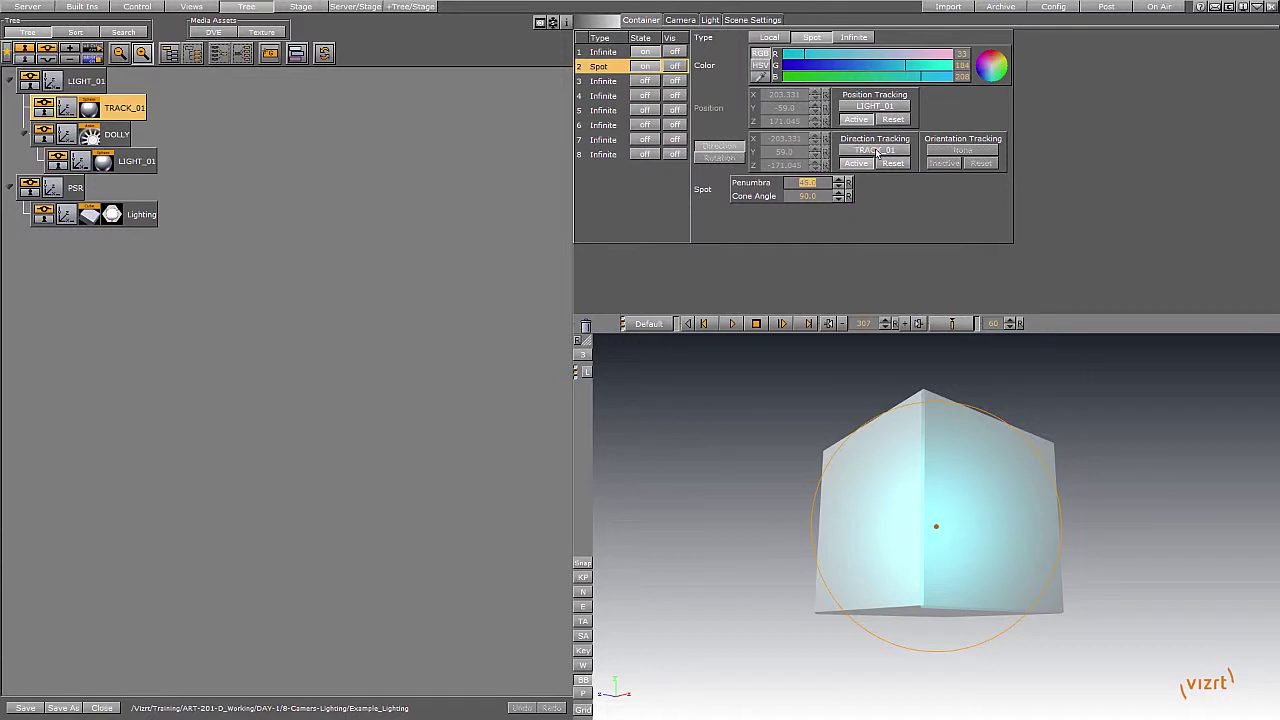
left_click(65, 108)
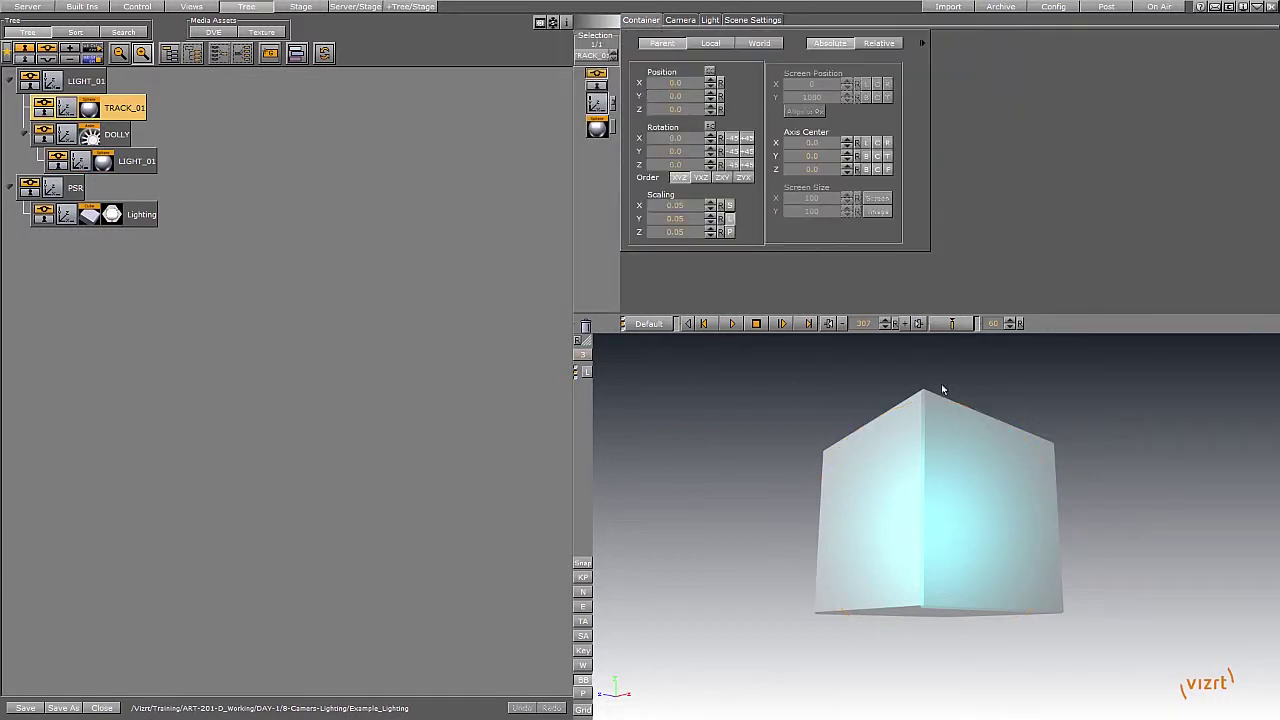
Display the Lighting cube as a wireframe, reset its tessellation and set it to 10, ending in shaded view.
left_click(145, 214)
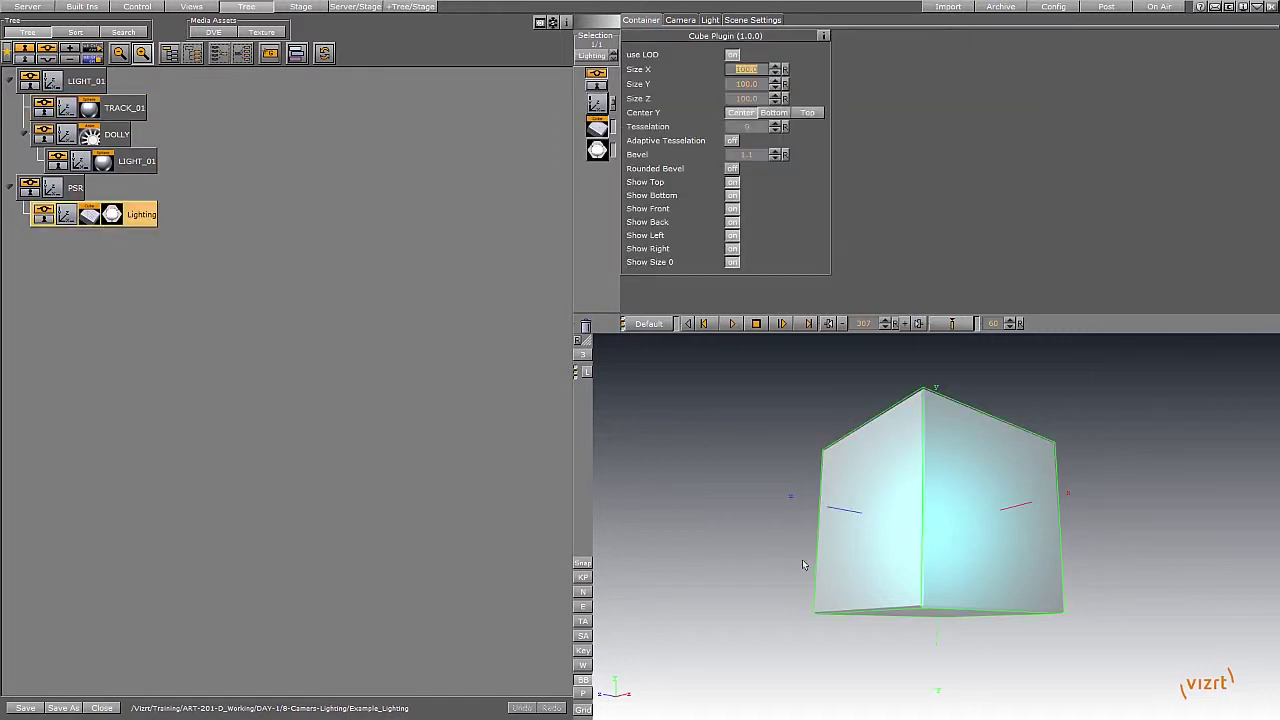
left_click(583, 667)
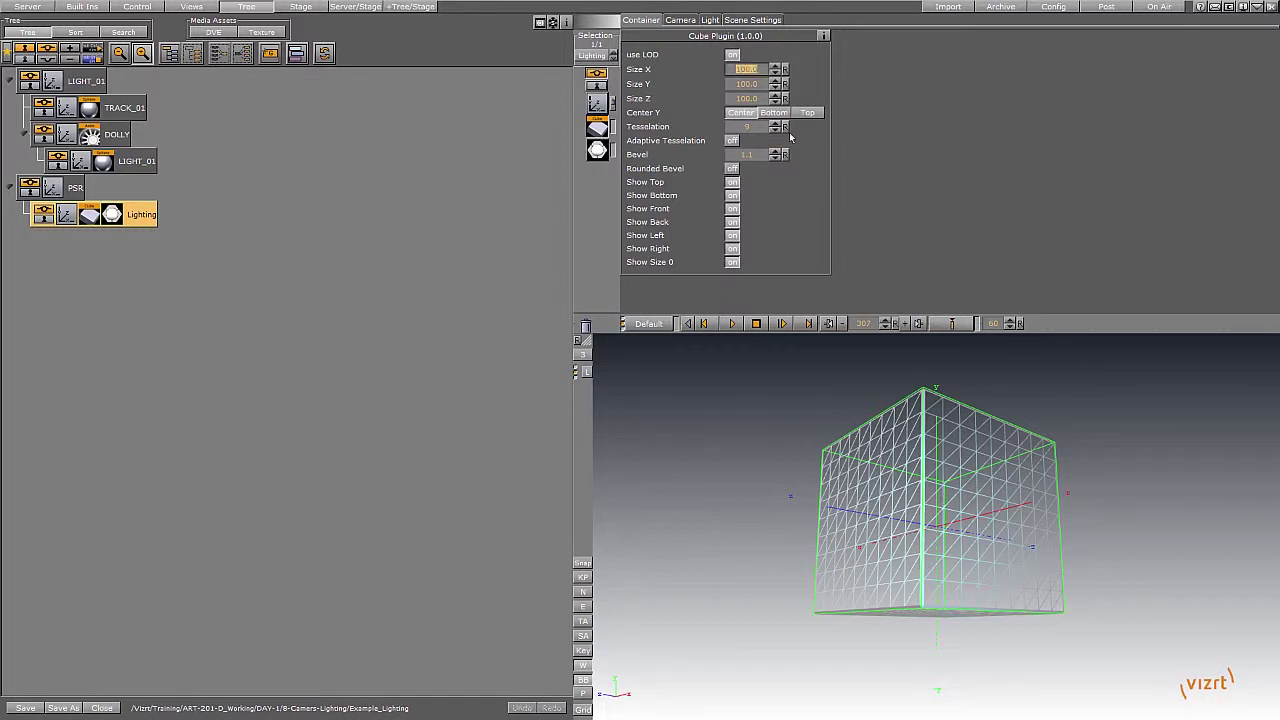
left_click(786, 128)
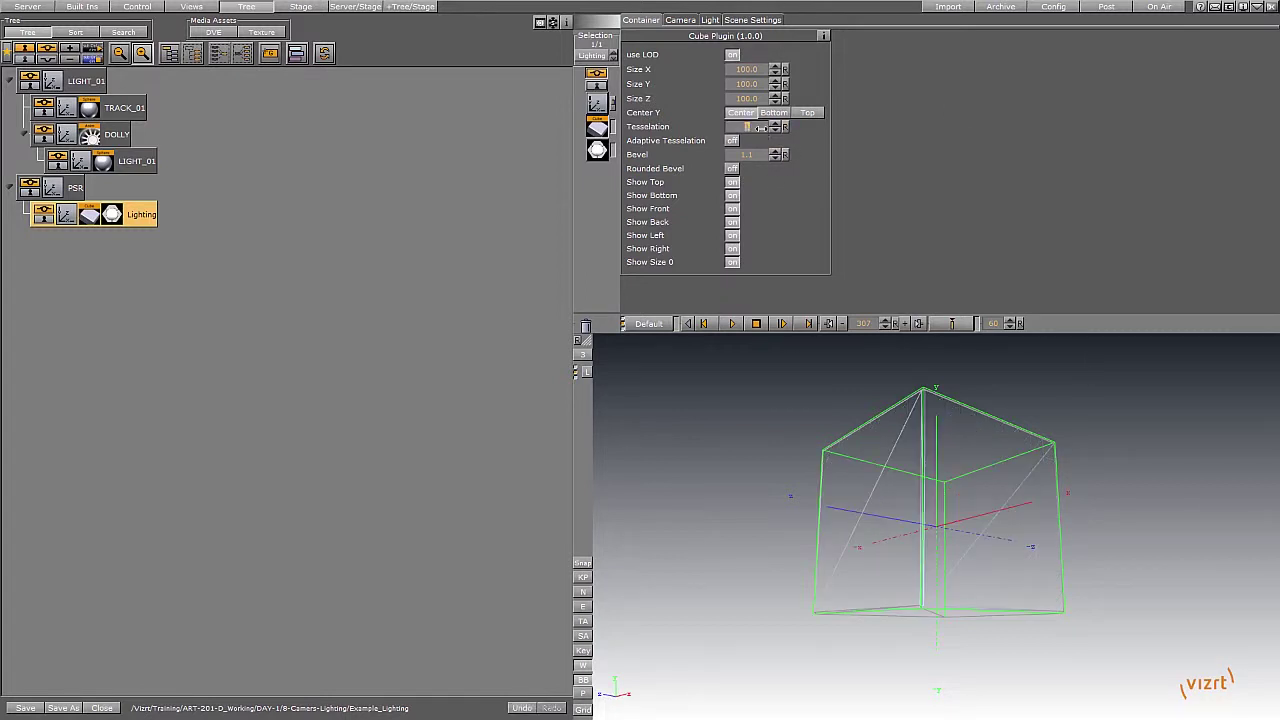
left_click_drag(760, 130, 772, 126)
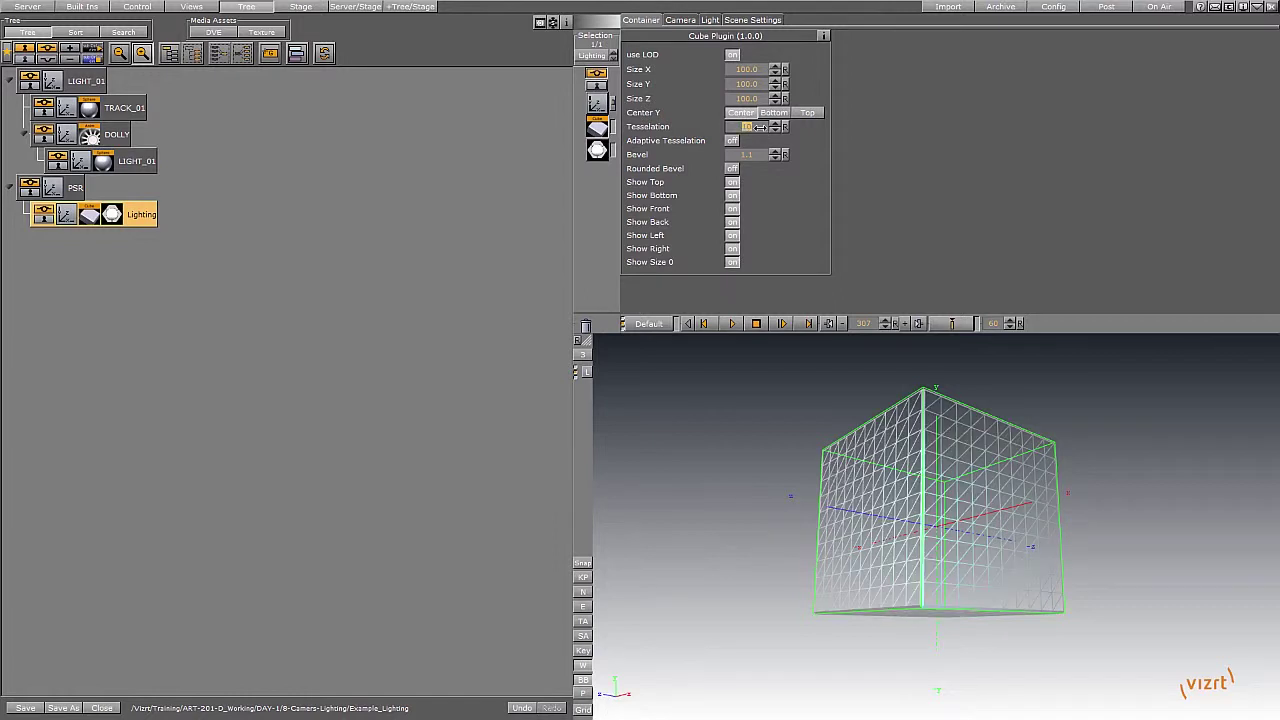
left_click(18, 710)
left_click(584, 681)
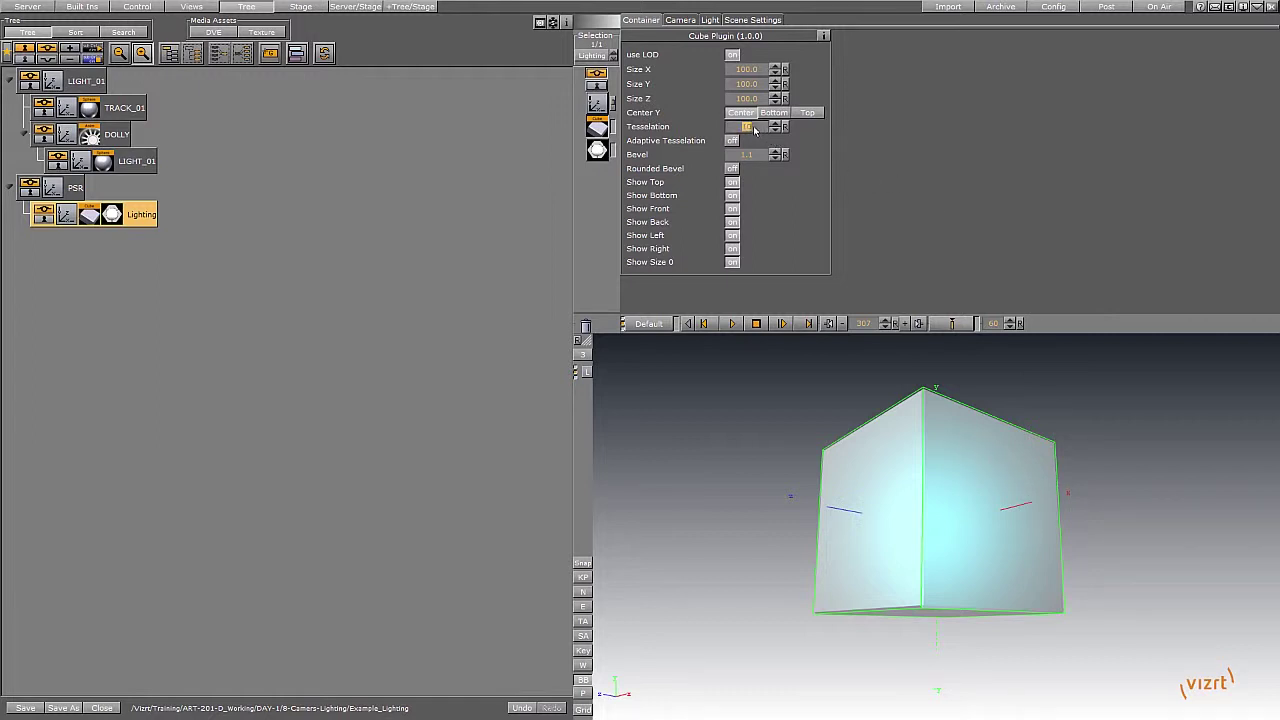
Try a tessellation of 1 on the Lighting cube and check the light fall-off, toggling the wireframe.
type("1")
key("Return")
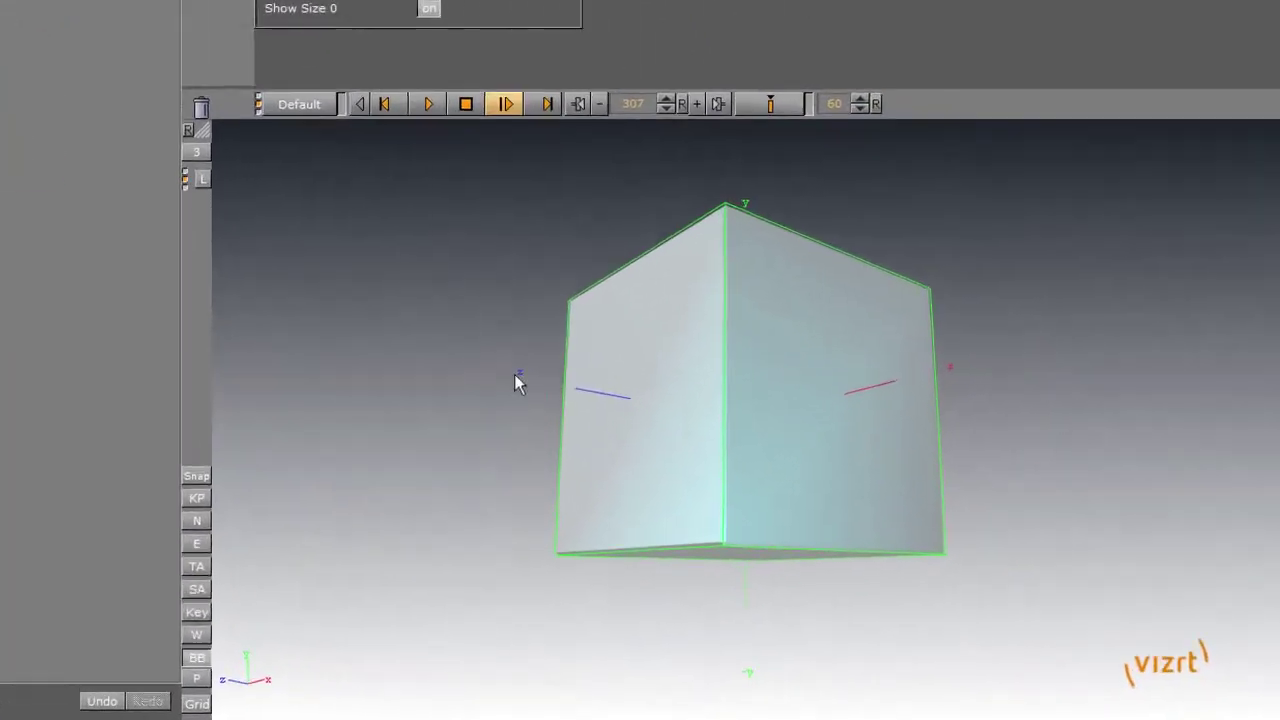
left_click(197, 635)
left_click(197, 635)
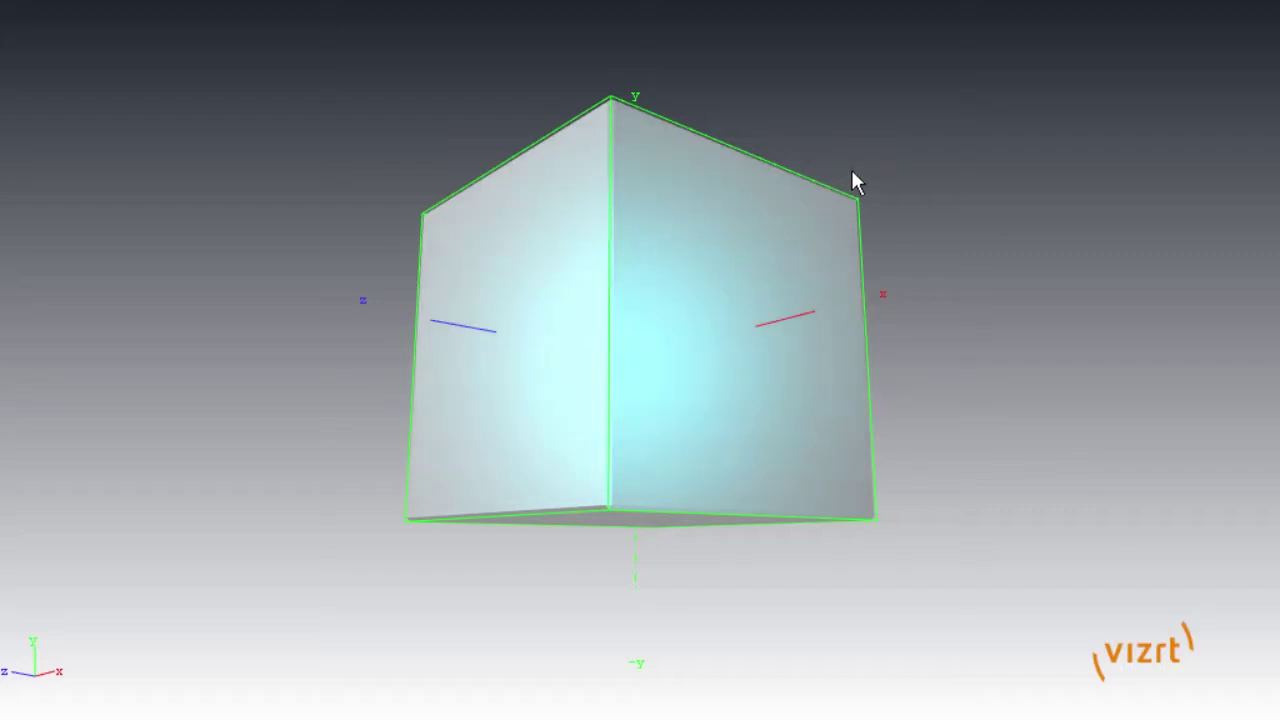
left_click(361, 613)
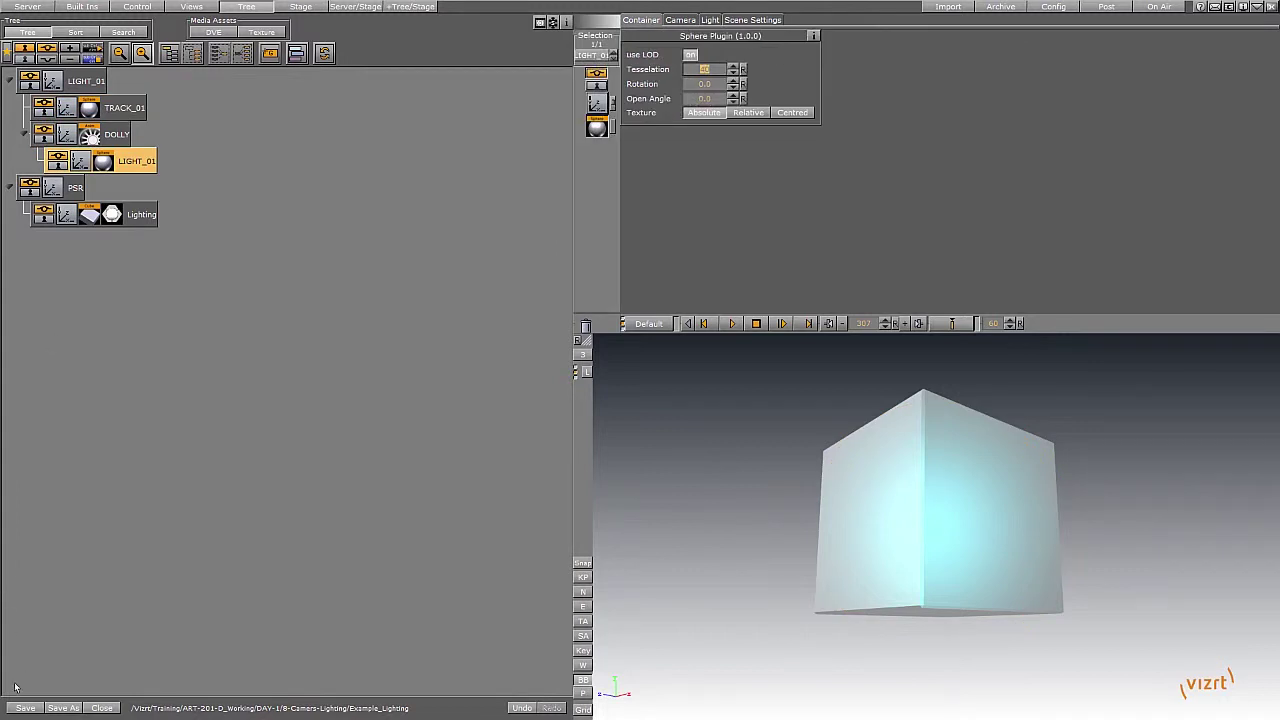
Save and close the Example_Lighting scene.
left_click(21, 709)
left_click(106, 709)
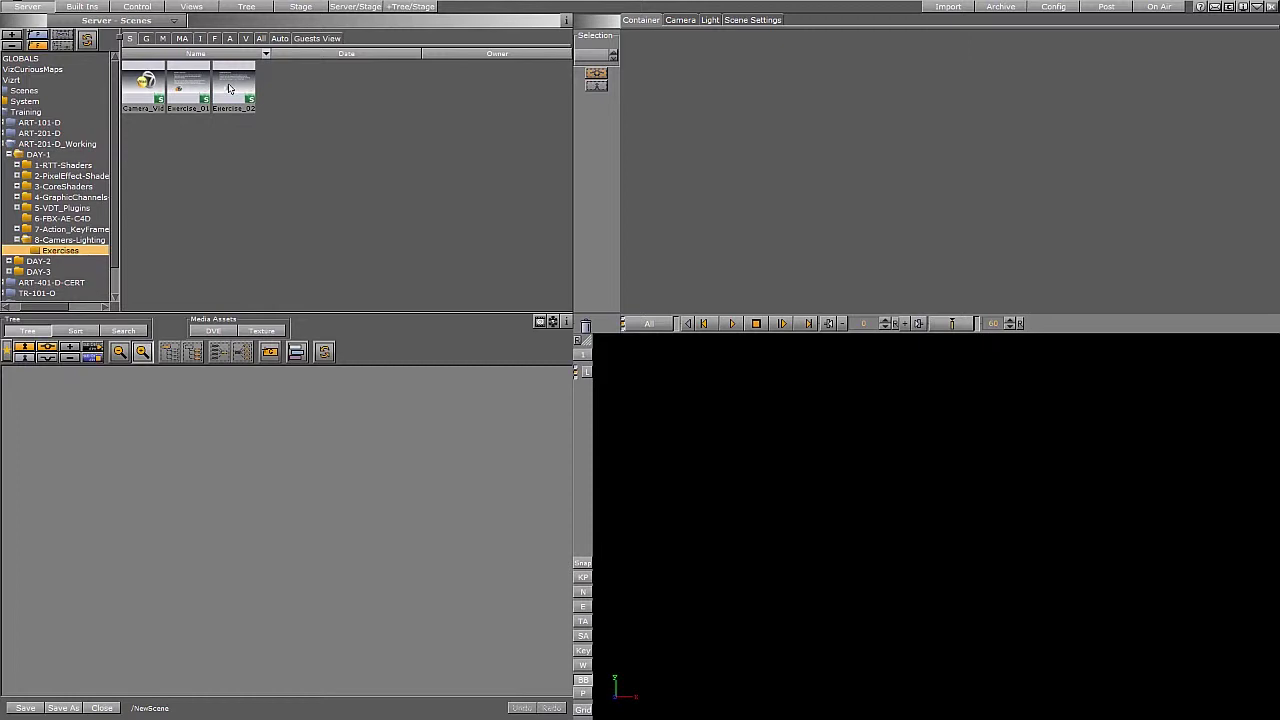
Duplicate the Exercise_02 scene as Exercise_02_Light in the Exercises folder and open the copy.
right_click(231, 78)
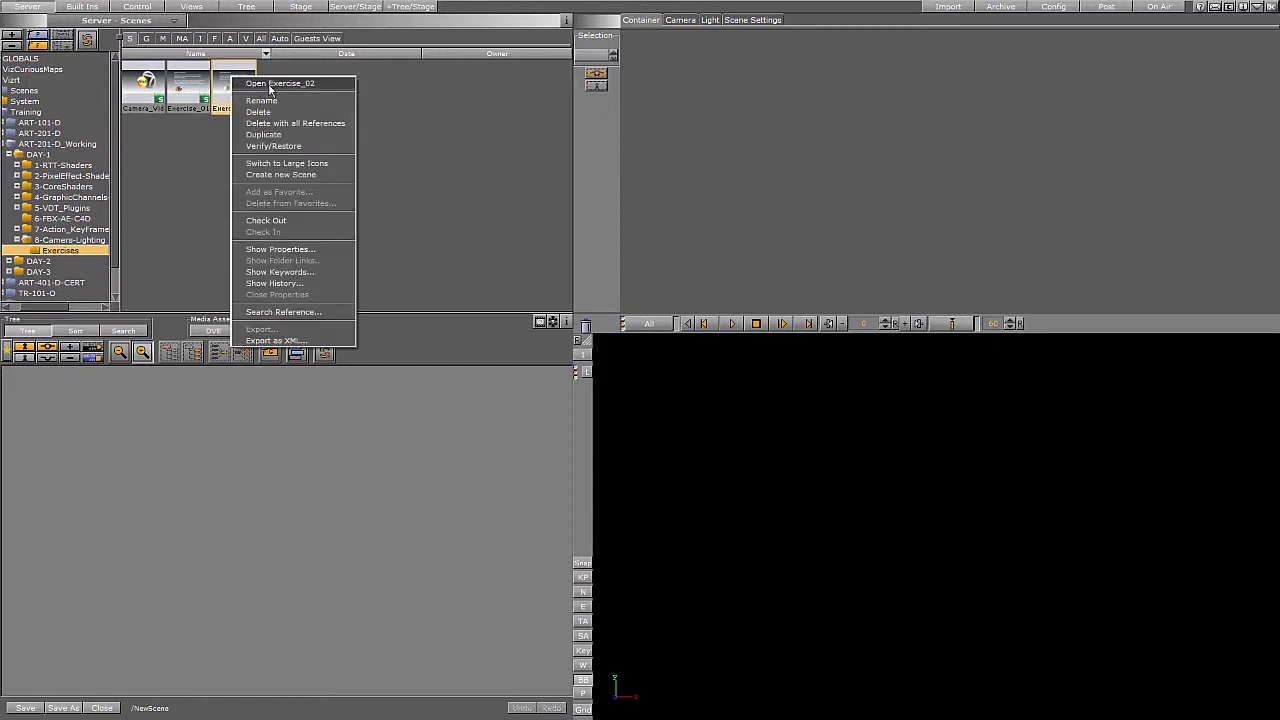
left_click(274, 133)
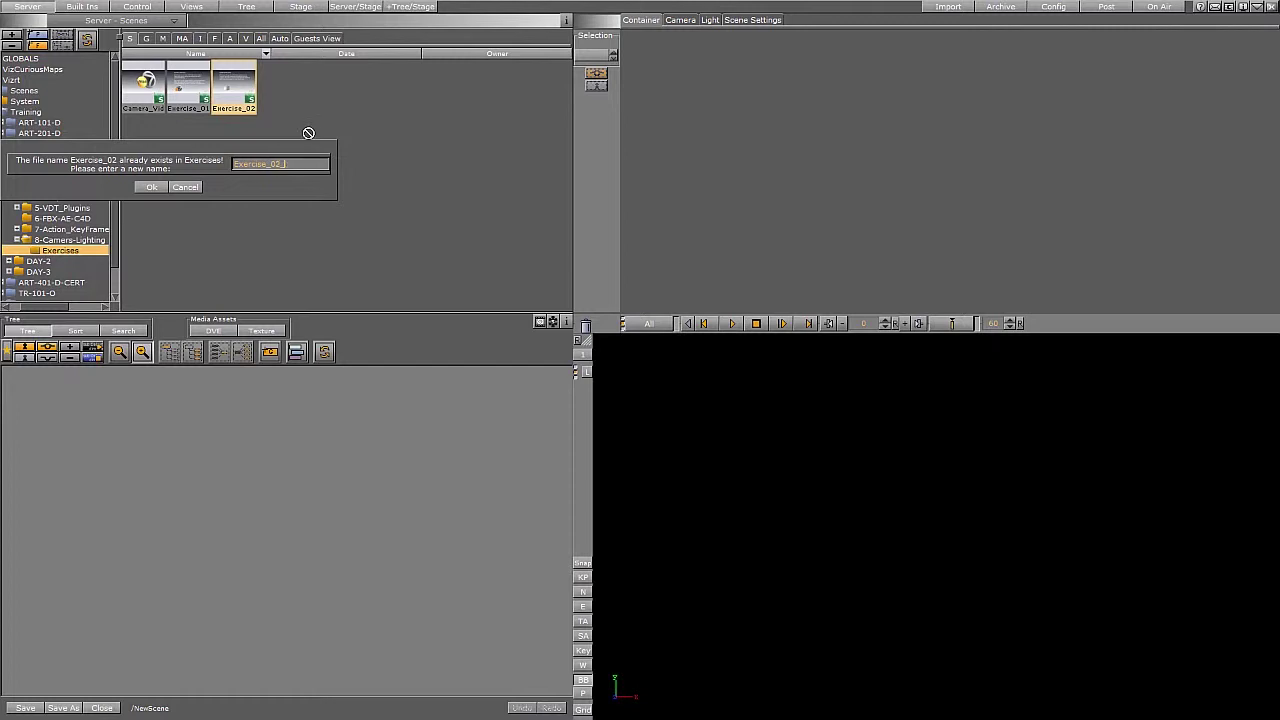
type("t")
key("Return")
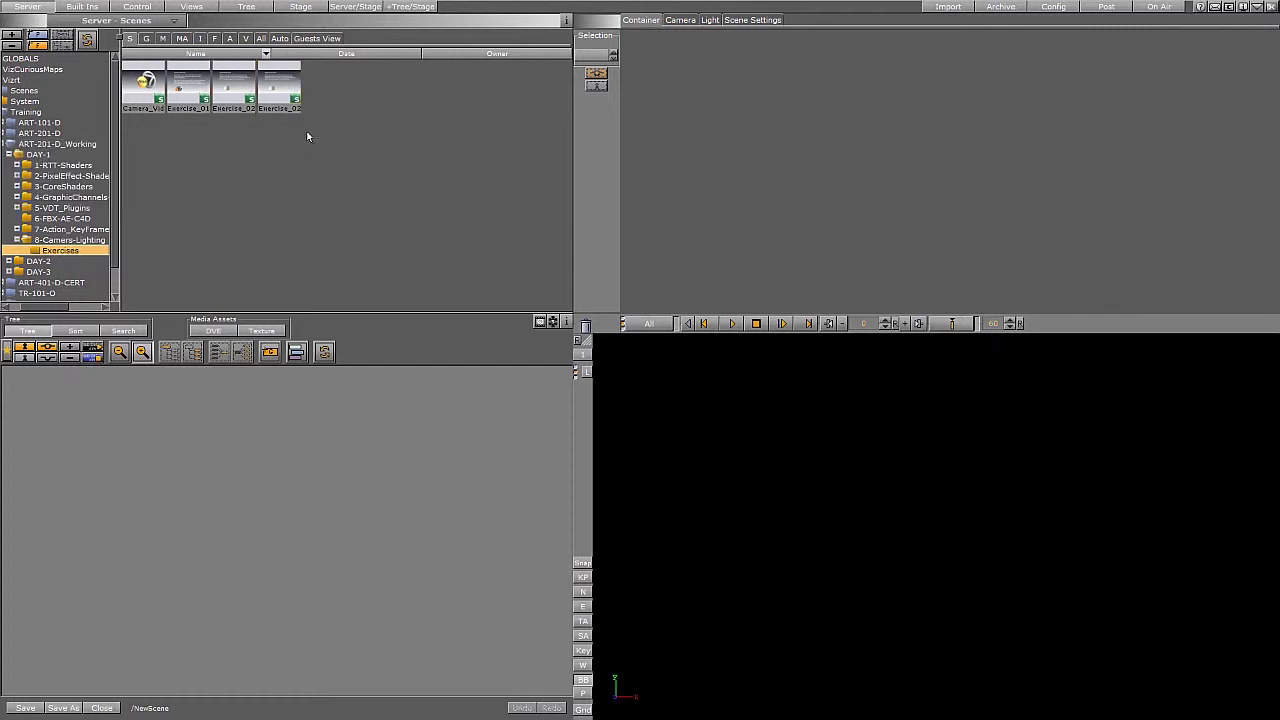
double_click(285, 92)
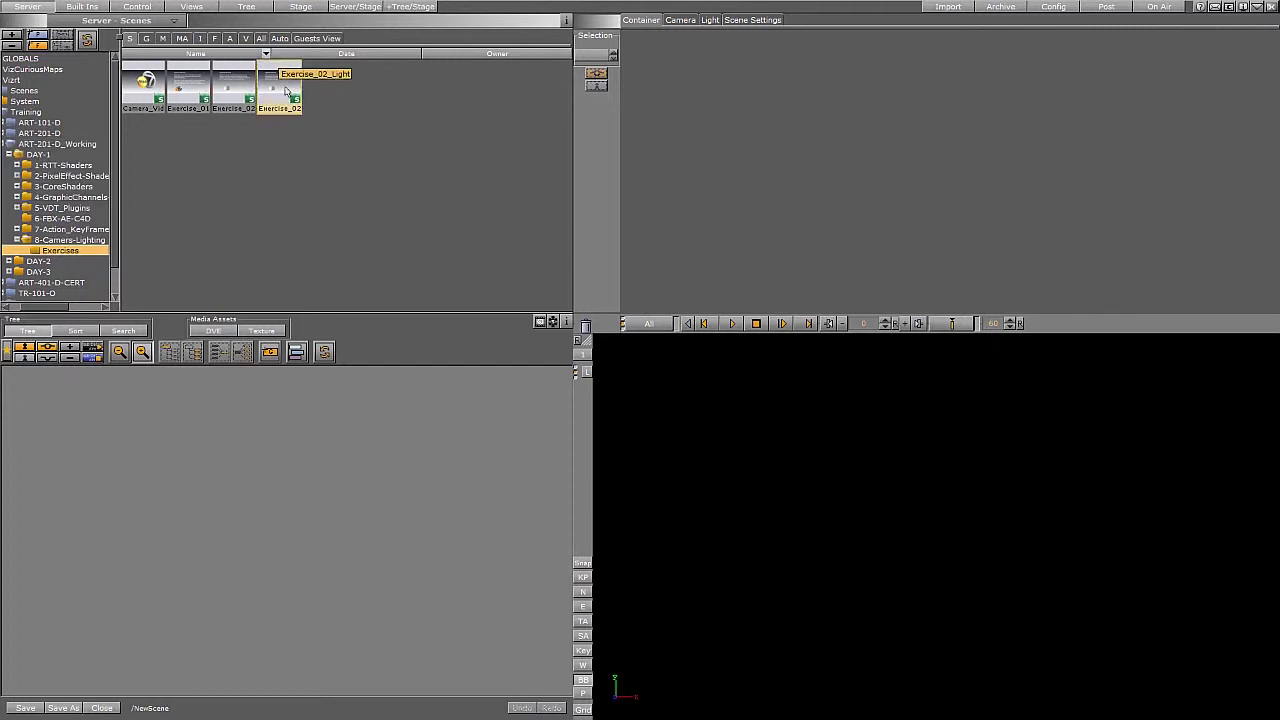
Delete the Headline_Colourscheme and Instruction_PSR containers from the scene.
left_click(97, 380)
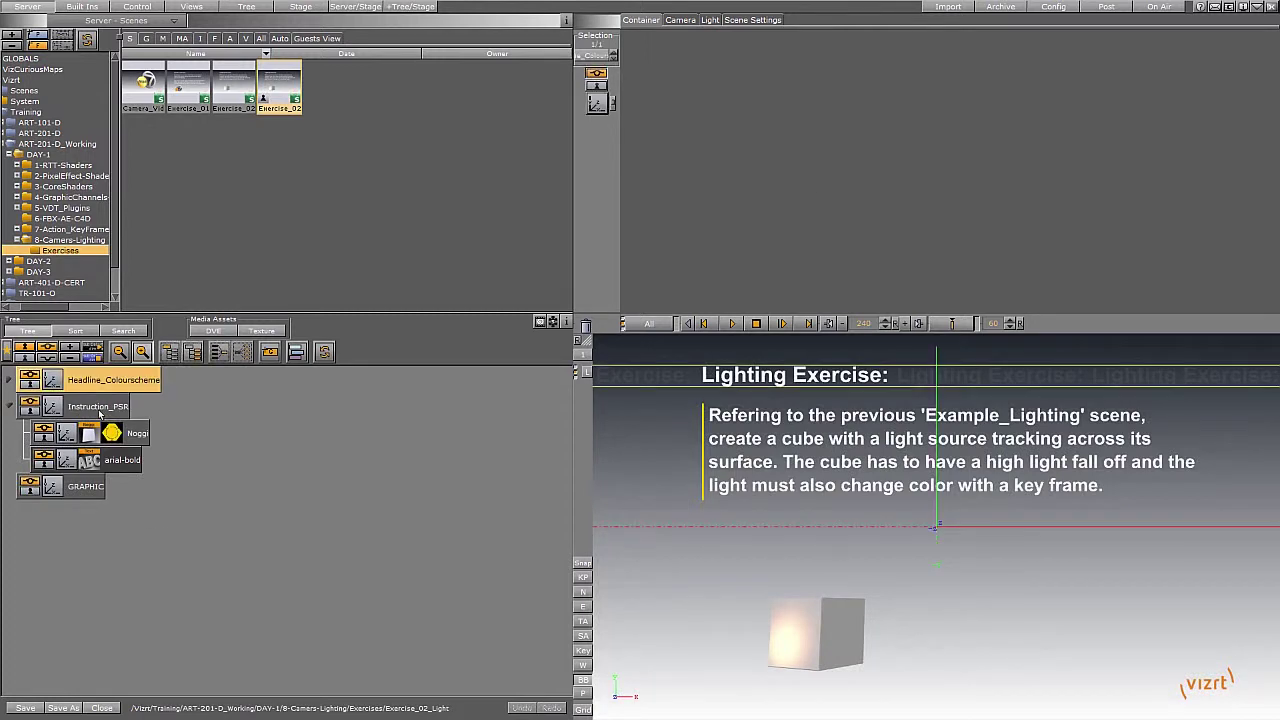
left_click(99, 406, "ctrl")
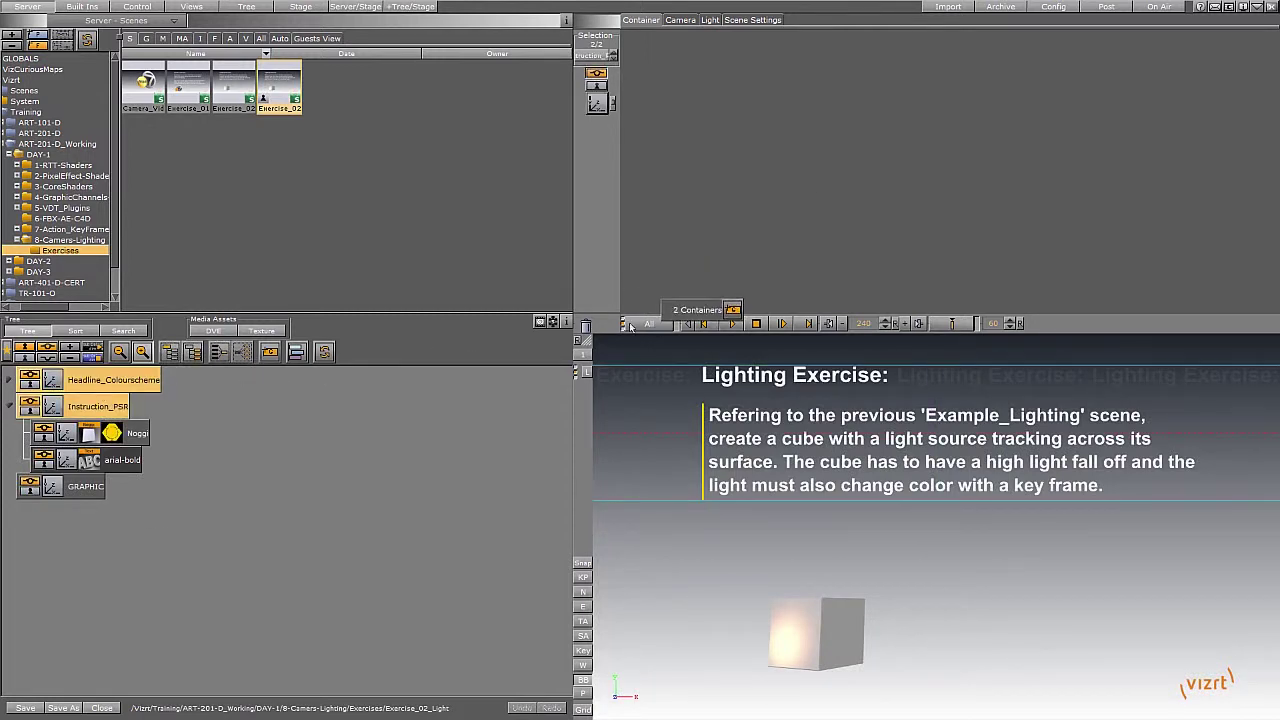
key("Delete")
Replace the scene's background image with the plain gray-white gradient image from the scene's assets.
left_click(738, 21)
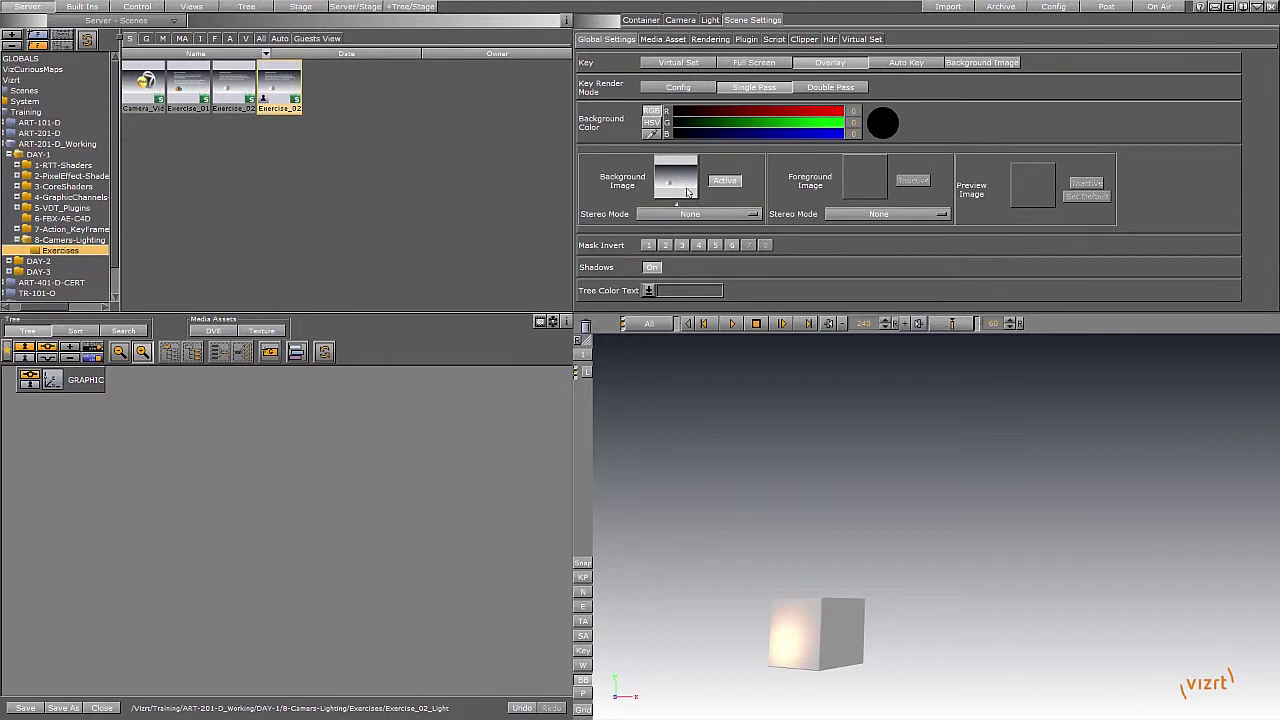
left_click(7, 352)
left_click_drag(41, 380, 676, 178)
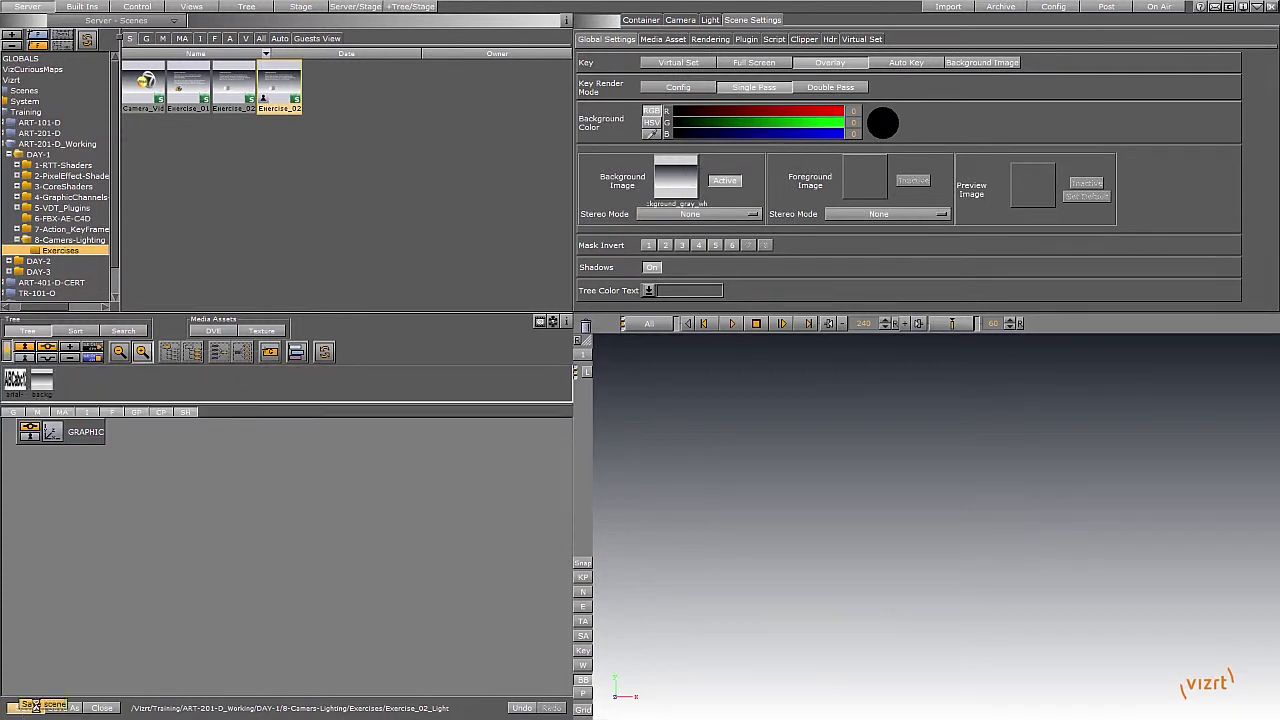
Add a Rectangle geometry inside the GRAPHIC container and expand that container.
left_click(78, 7)
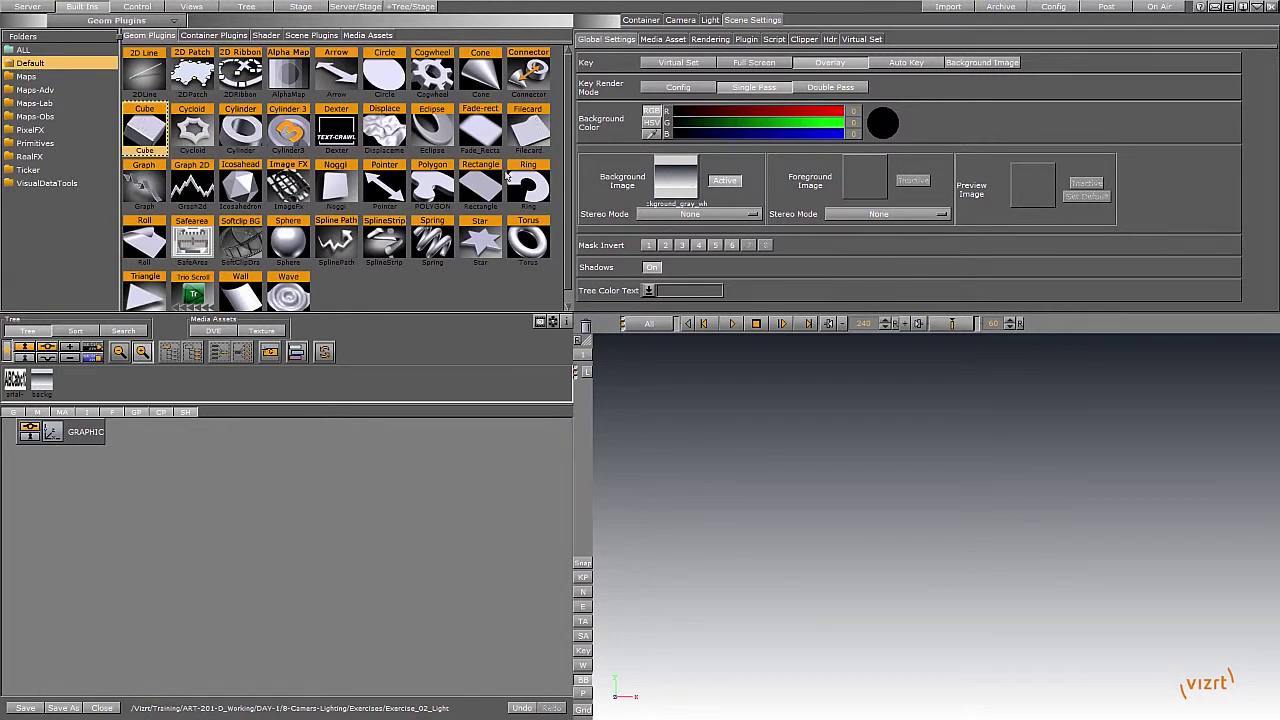
left_click(494, 185)
left_click_drag(490, 184, 138, 434)
left_click(48, 432)
left_click(9, 432)
Rotate the GRAPHIC container so that the rectangle is viewed at an angle, and adjust its scaling.
left_click(66, 456)
left_click(51, 436)
left_click_drag(689, 153, 655, 138)
left_click_drag(678, 207, 682, 185)
Add a sphere to the GRAPHIC container, scaled to 0.37 and moved to Z position 90.
left_click_drag(288, 242, 126, 456)
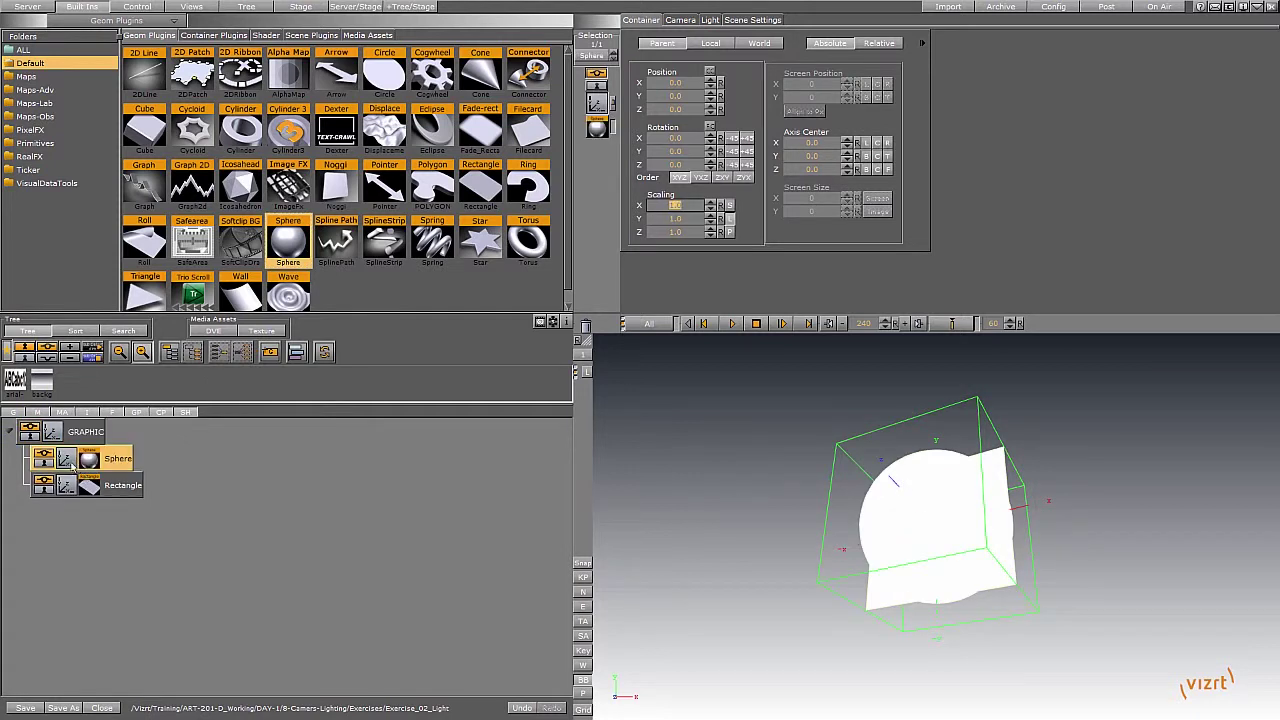
left_click_drag(689, 205, 644, 202)
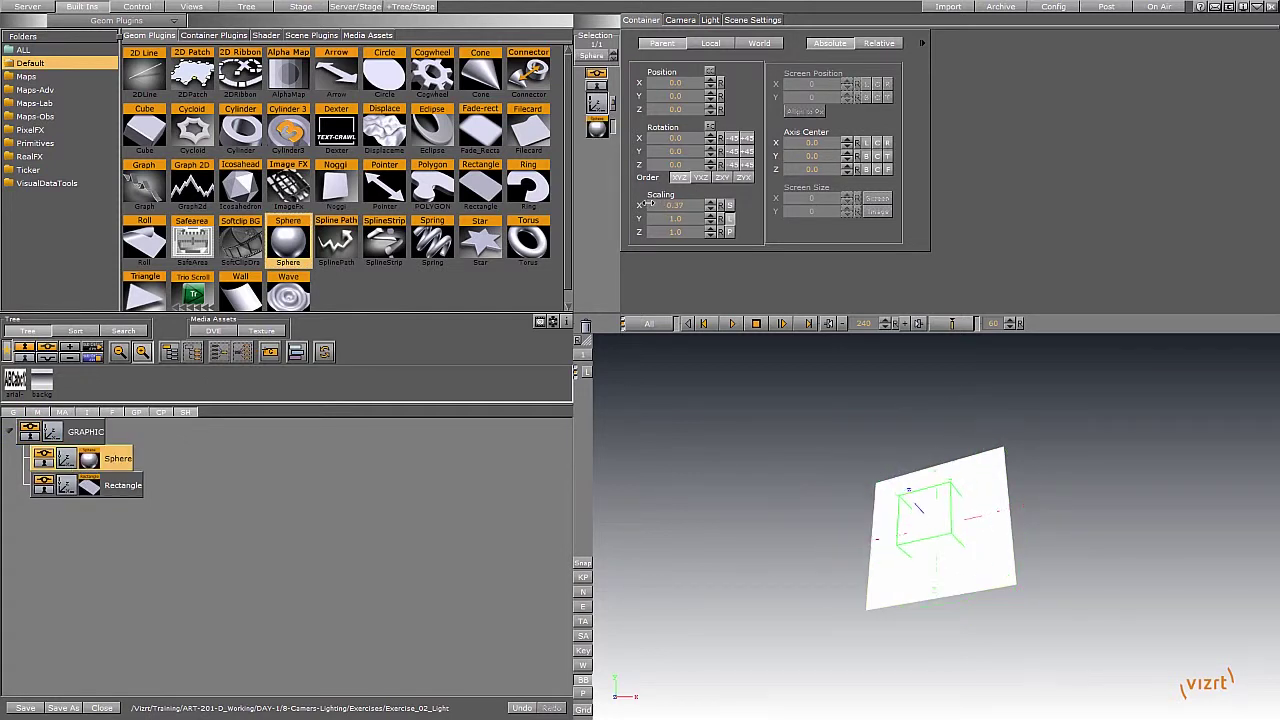
left_click_drag(678, 111, 770, 107)
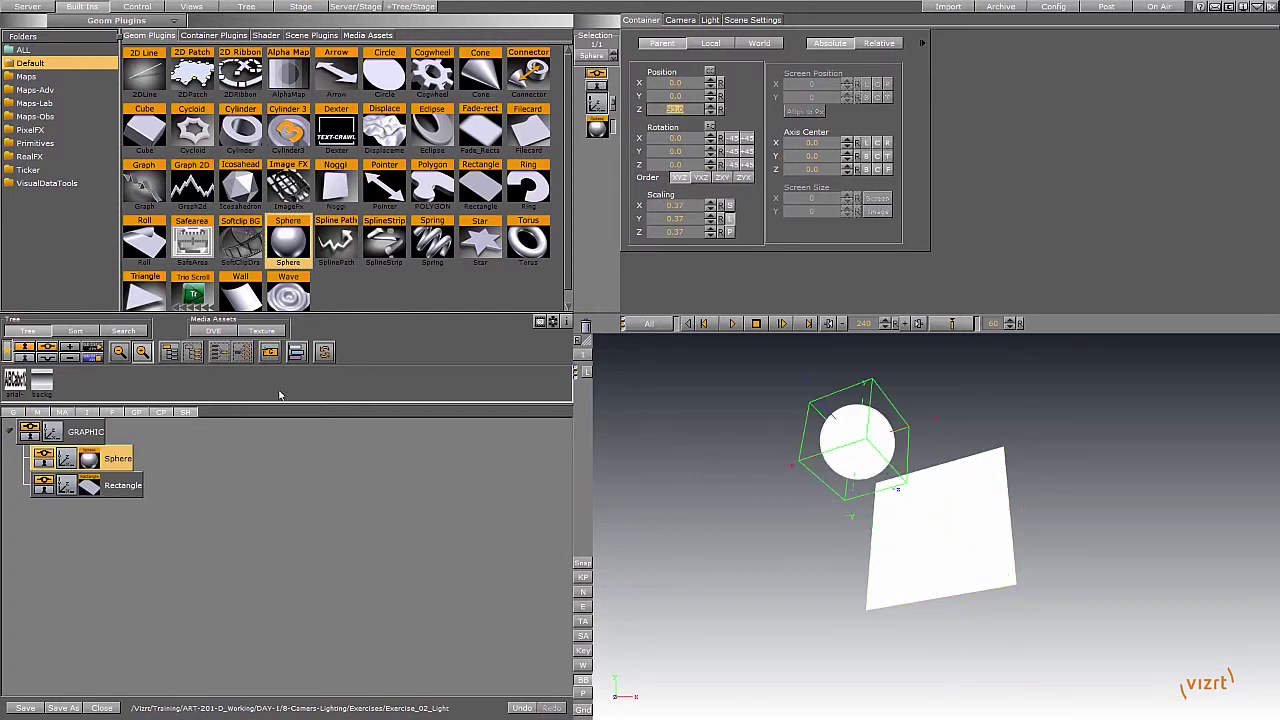
Add a material with a purple emission colour to the sphere and scale the sphere to 0.13.
right_click(116, 462)
left_click(150, 481)
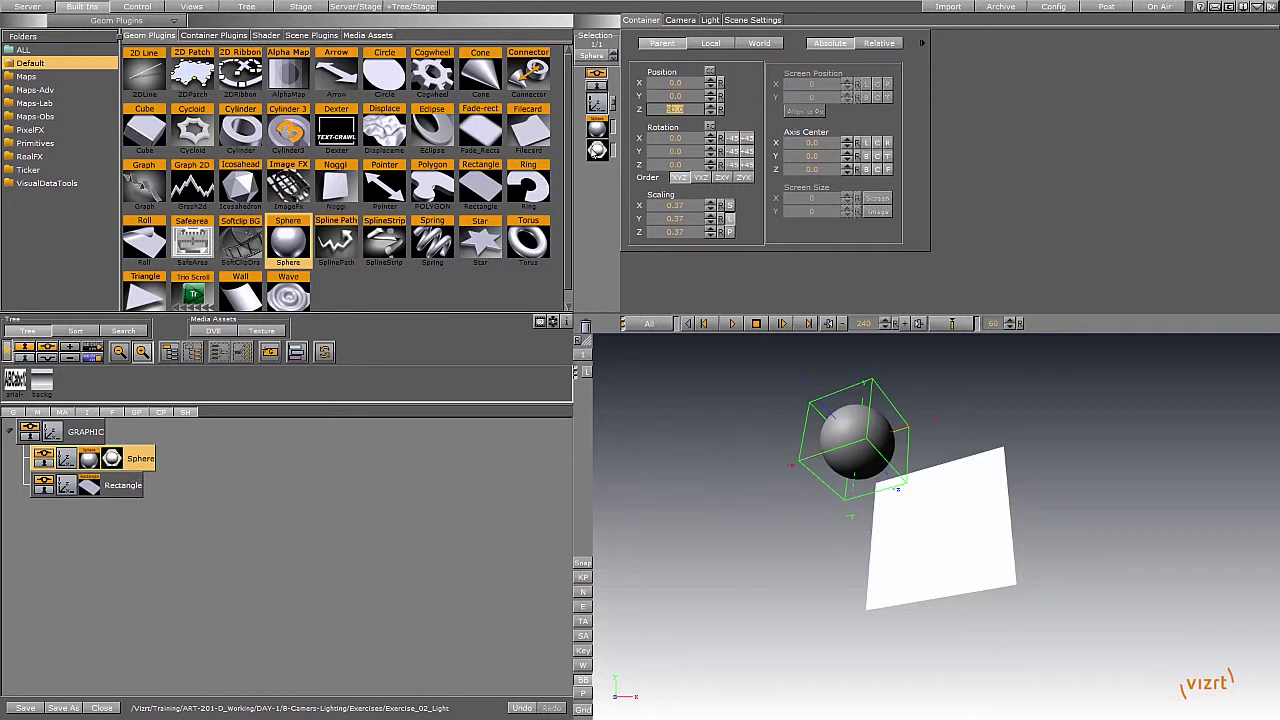
left_click(597, 150)
left_click_drag(768, 123, 779, 112)
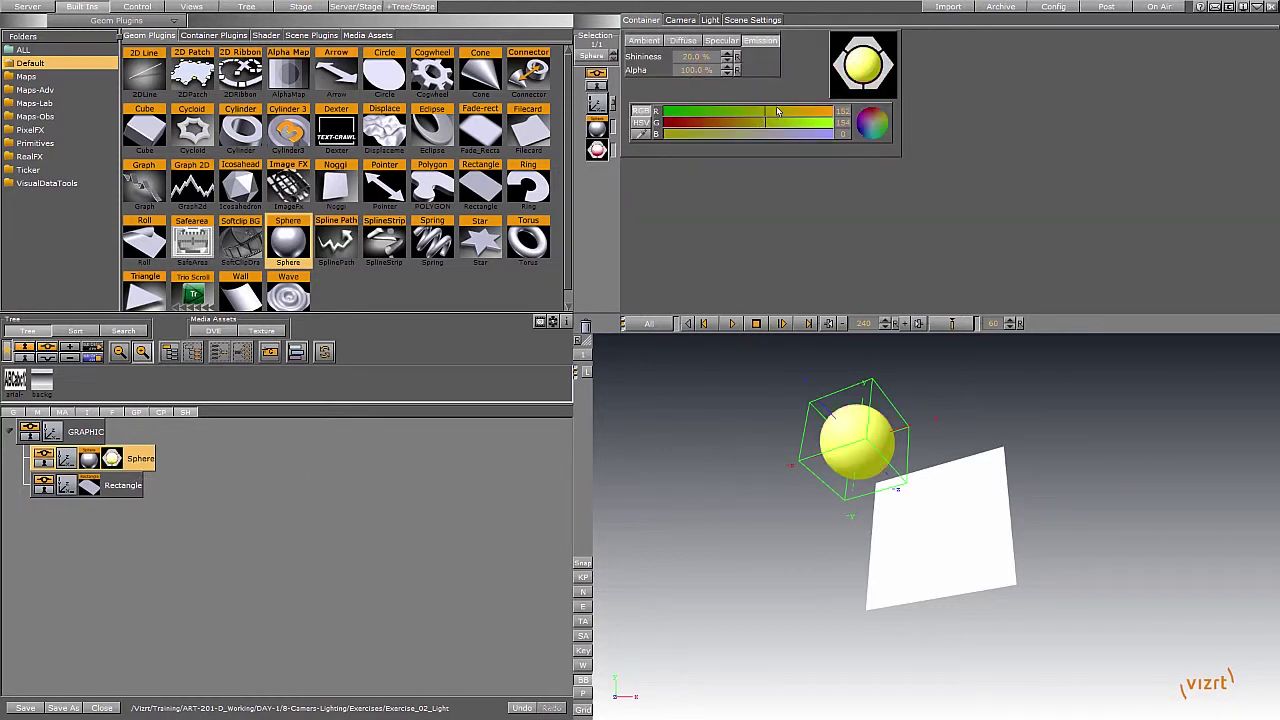
left_click(735, 123)
left_click(793, 134)
left_click(792, 112)
left_click(708, 124)
left_click(718, 112)
left_click(675, 124)
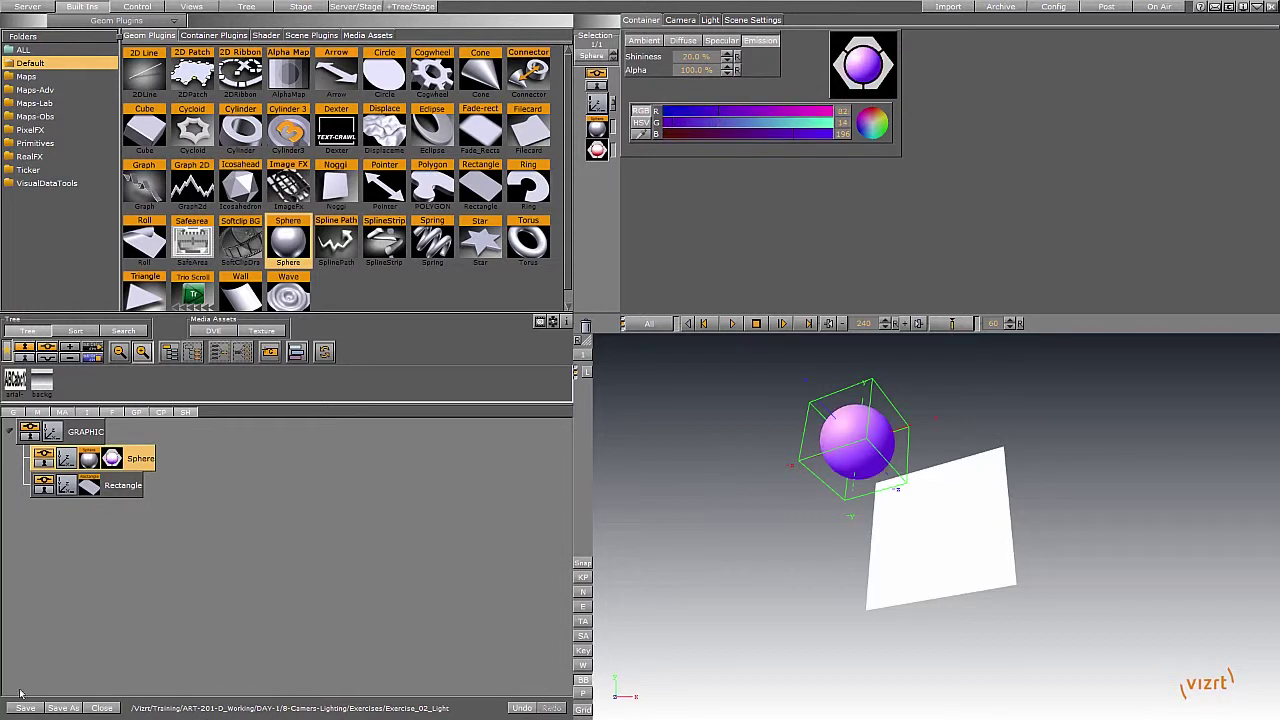
left_click(597, 101)
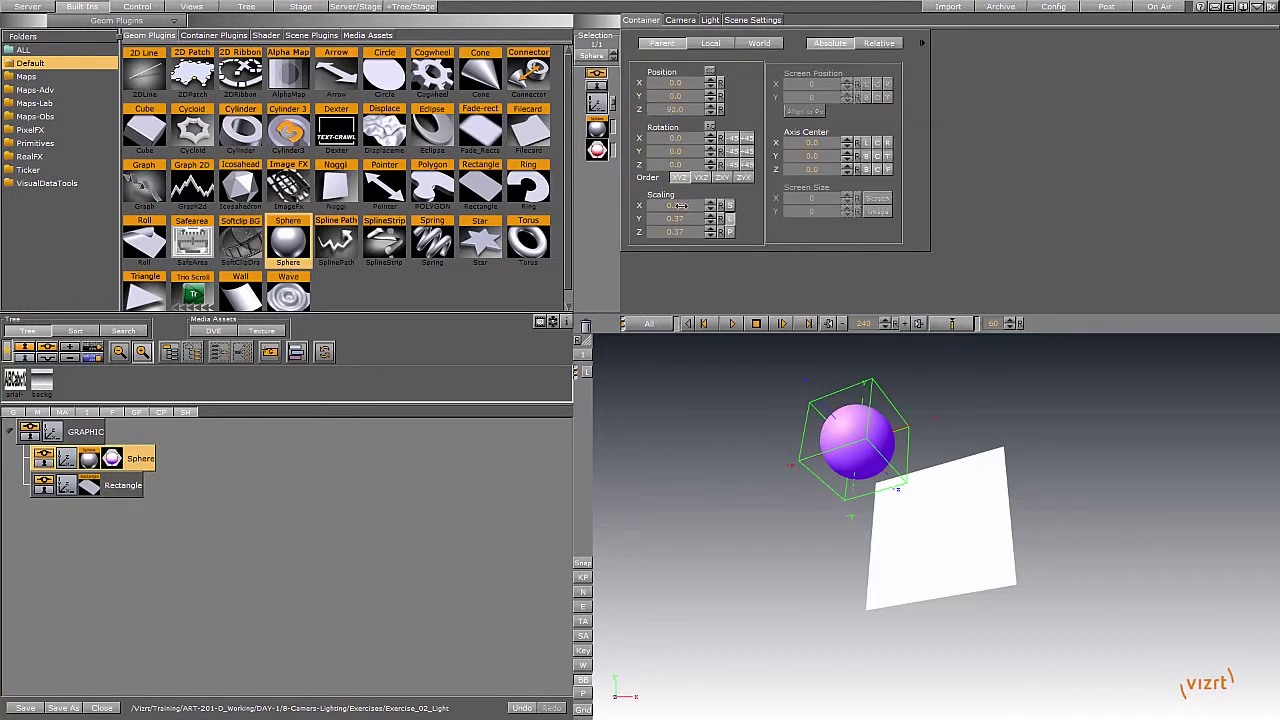
left_click_drag(681, 205, 668, 206)
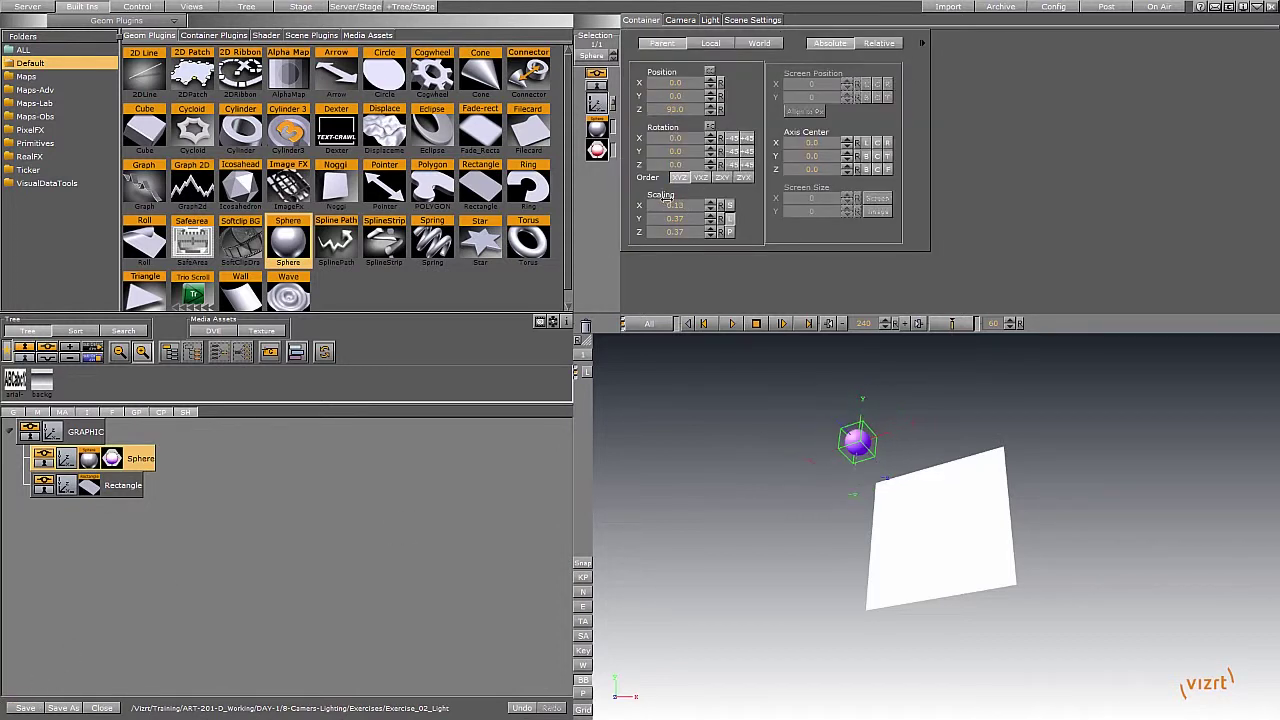
Make light 2 track the Sphere container for its position and the Rectangle container for its direction.
left_click(710, 20)
left_click(680, 20)
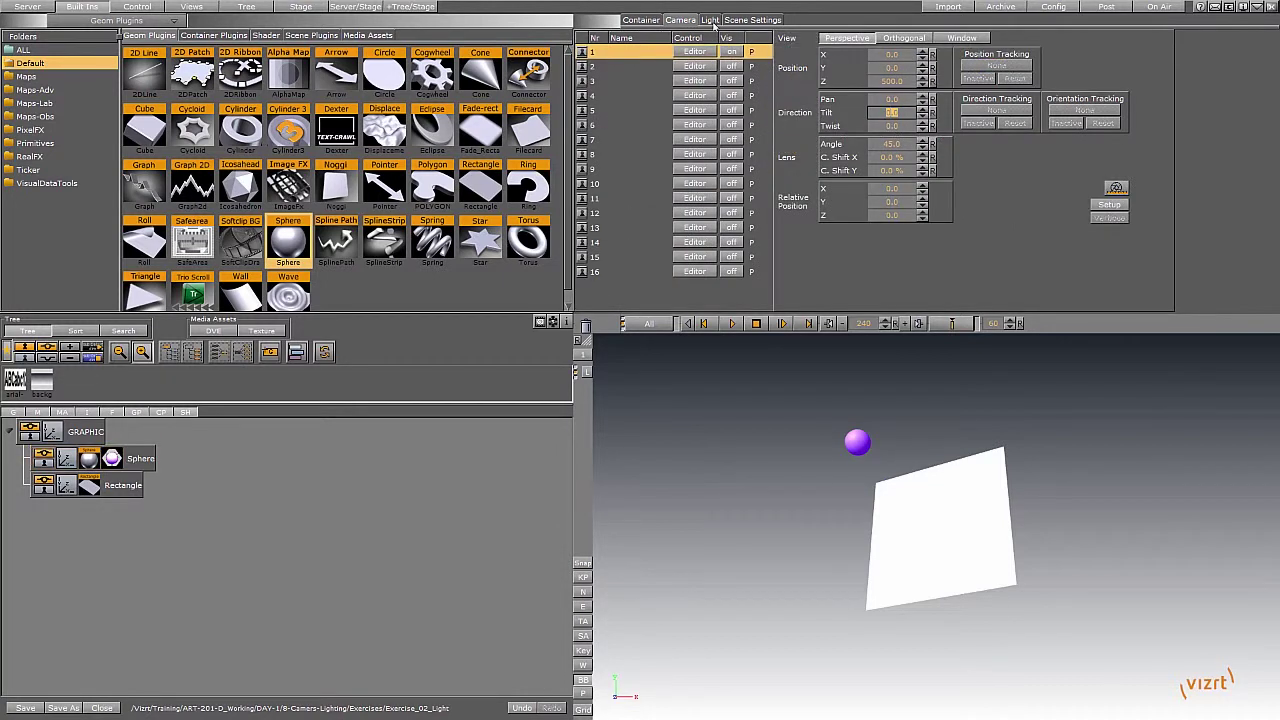
left_click(710, 20)
left_click(618, 65)
left_click(618, 53)
left_click(612, 67)
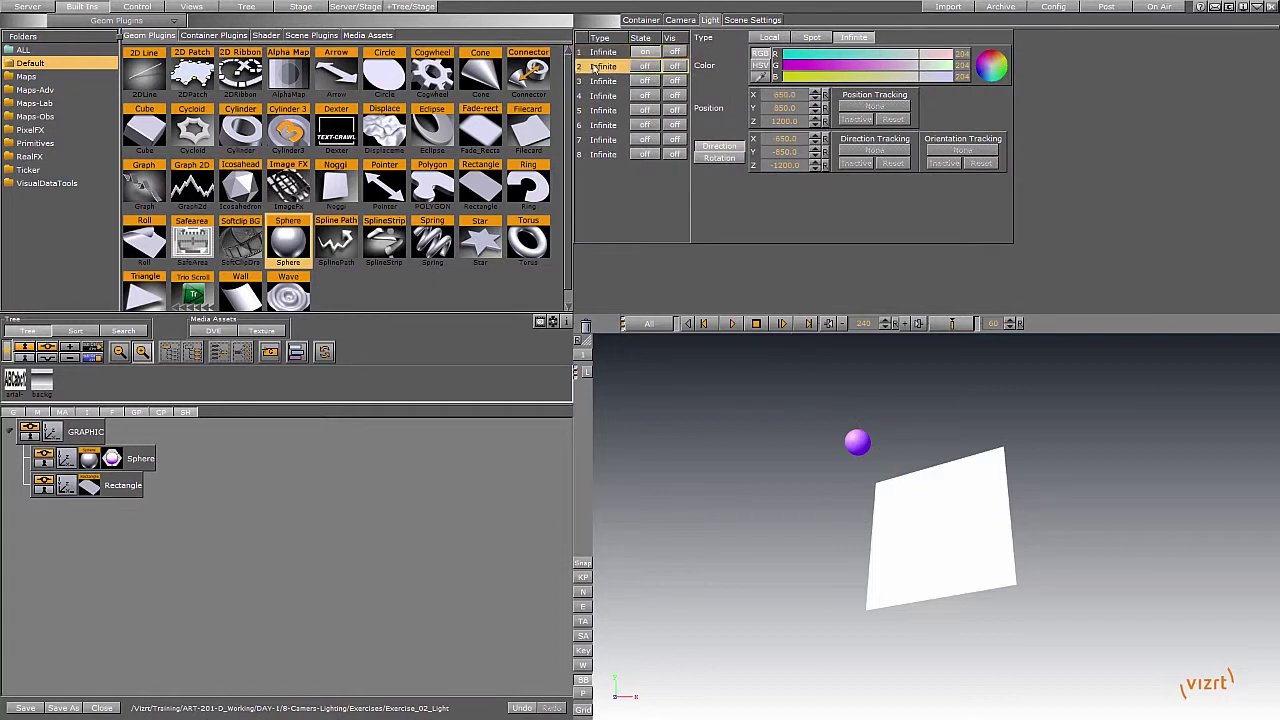
mouse_move(140, 458)
left_mouse_down()
mouse_move(640, 380)
mouse_move(876, 106)
left_mouse_up()
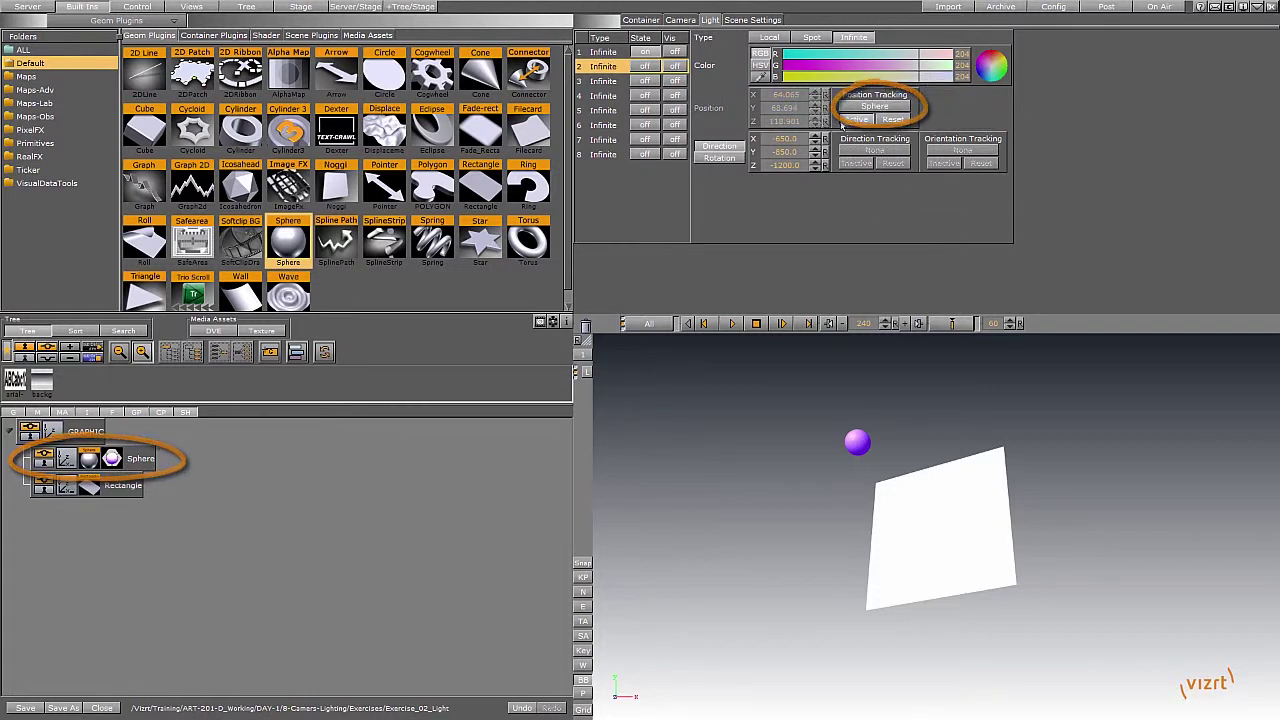
mouse_move(110, 489)
left_mouse_down()
mouse_move(890, 181)
mouse_move(876, 150)
left_mouse_up()
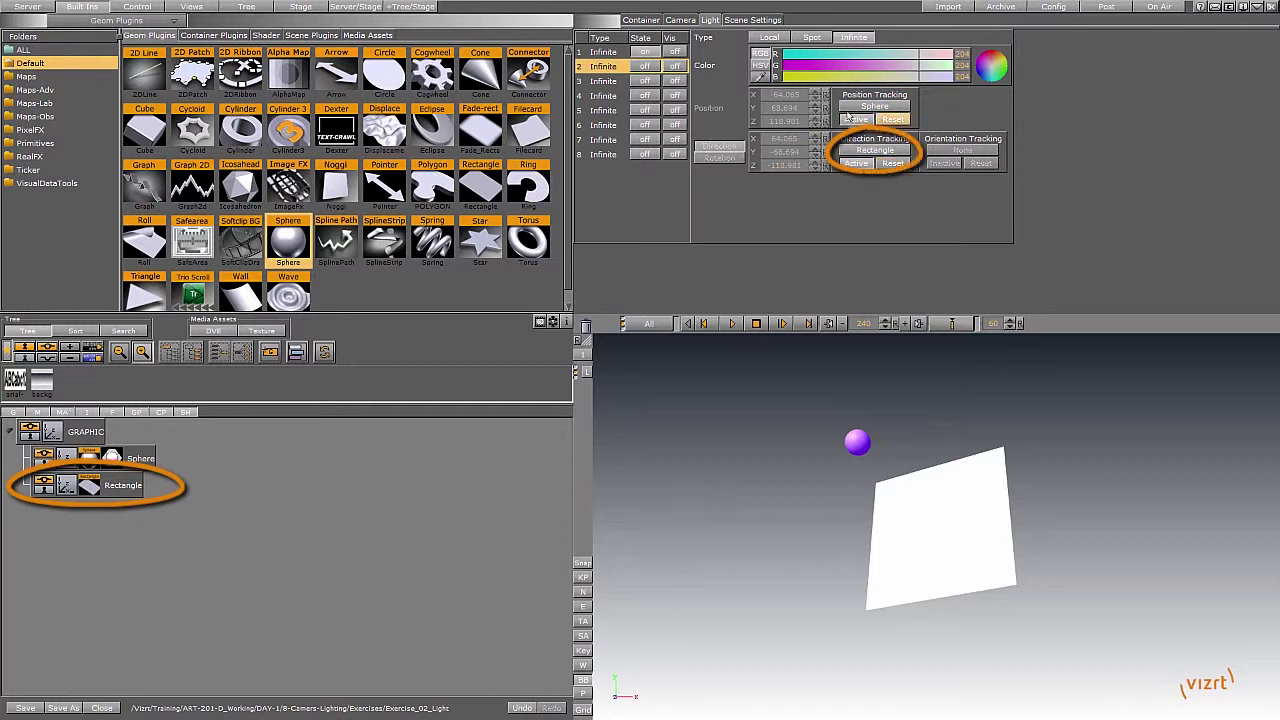
Turn on light 2 and set its type to Spot.
left_click(641, 68)
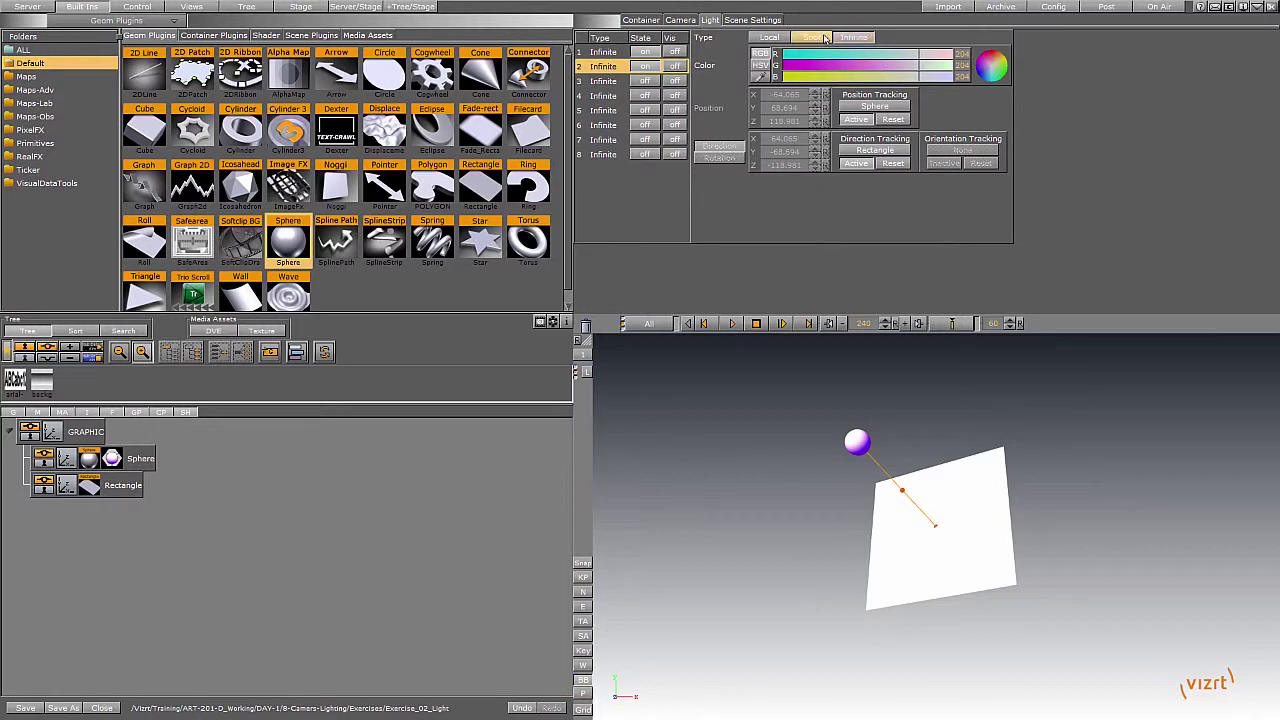
left_click(811, 37)
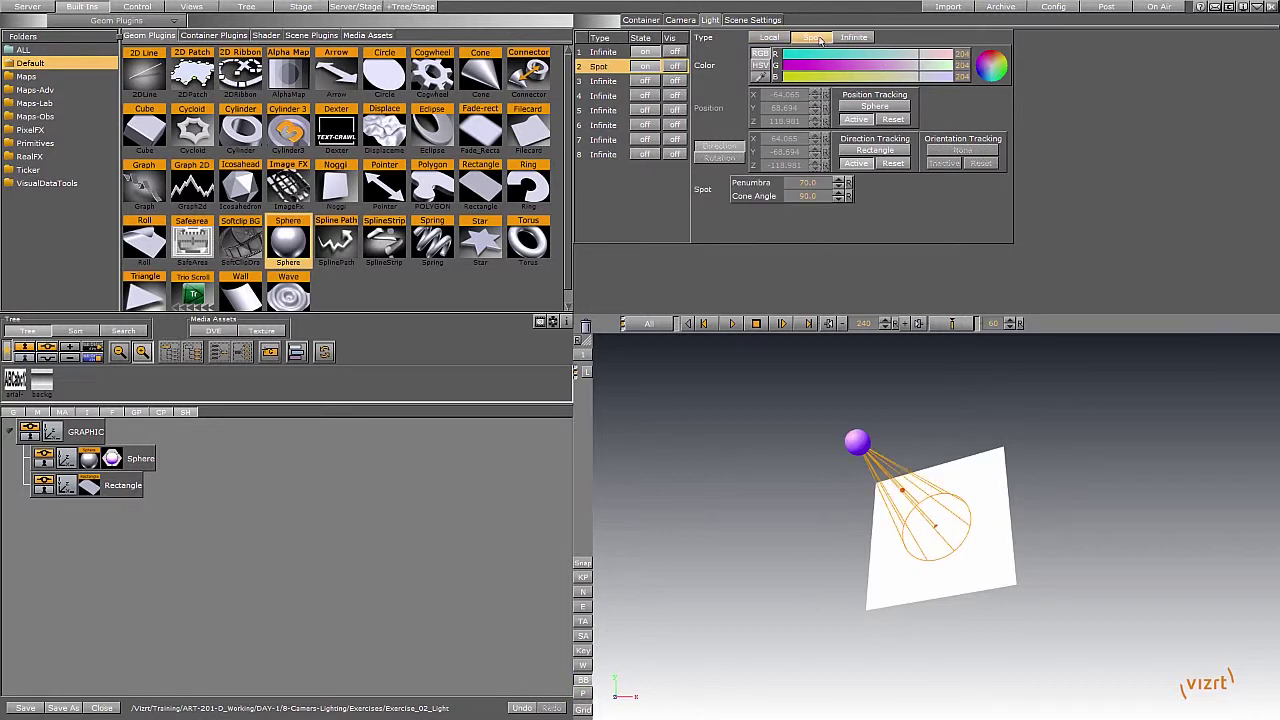
left_click(767, 40)
left_click(811, 37)
Copy the sphere's material to the Rectangle container and set its emission colour to a neutral grey of 148.
left_click(115, 488)
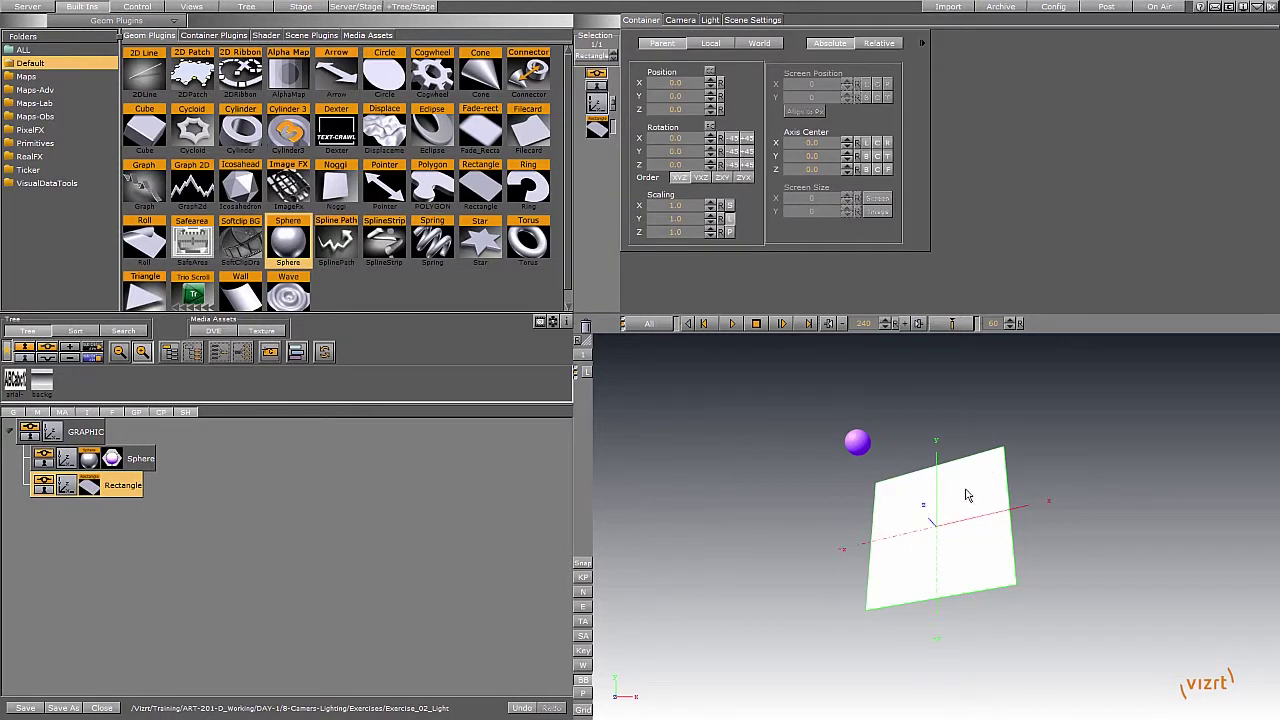
left_click(676, 205)
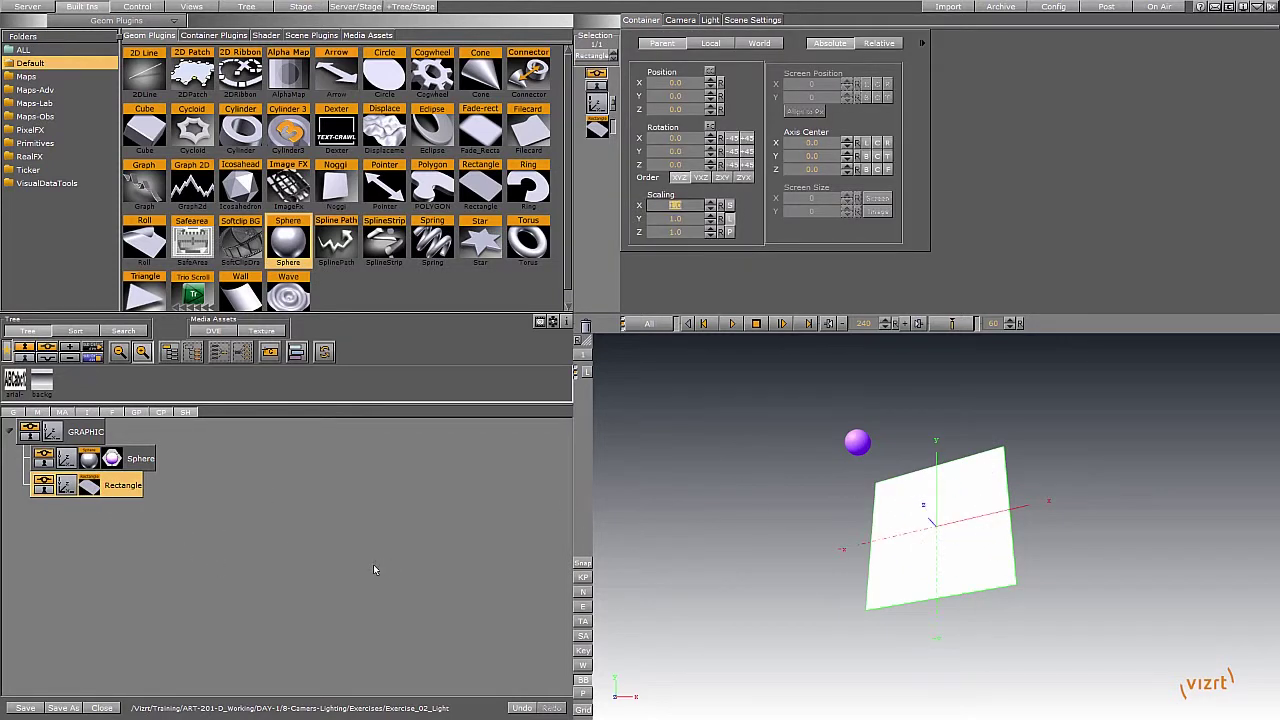
left_click(137, 462)
left_click_drag(112, 458, 112, 486)
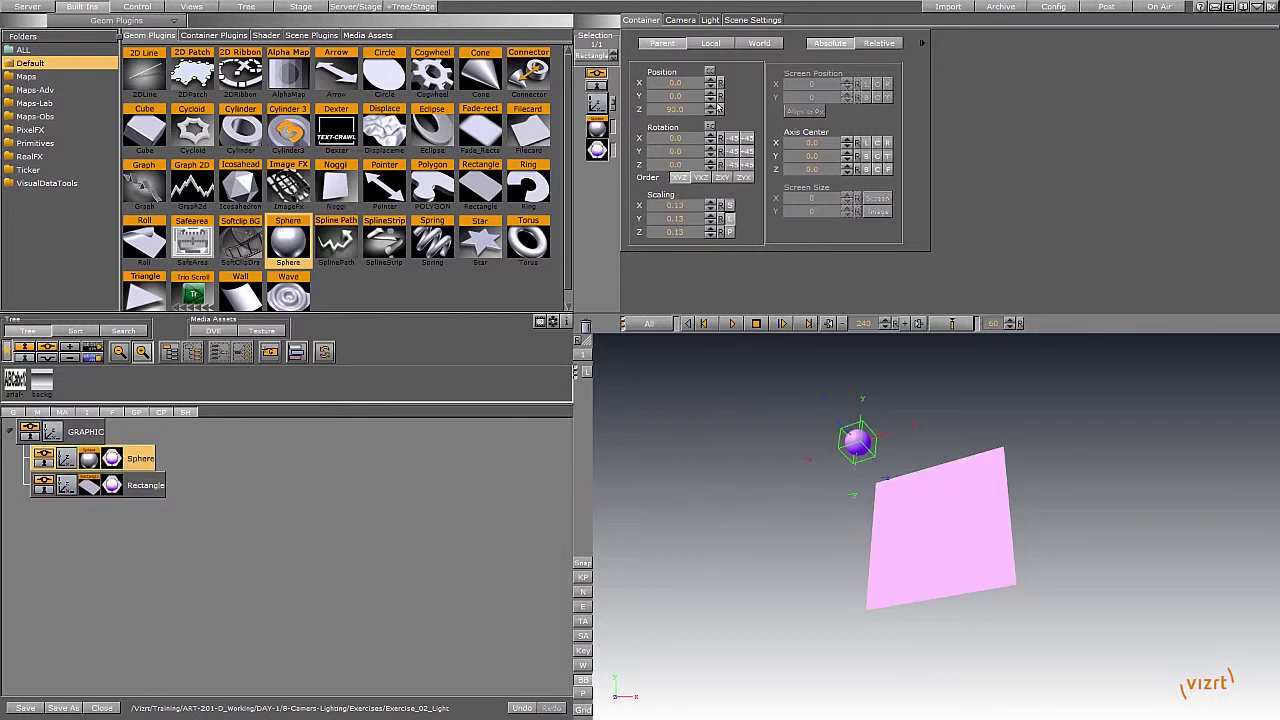
right_click(774, 128)
right_click(762, 136)
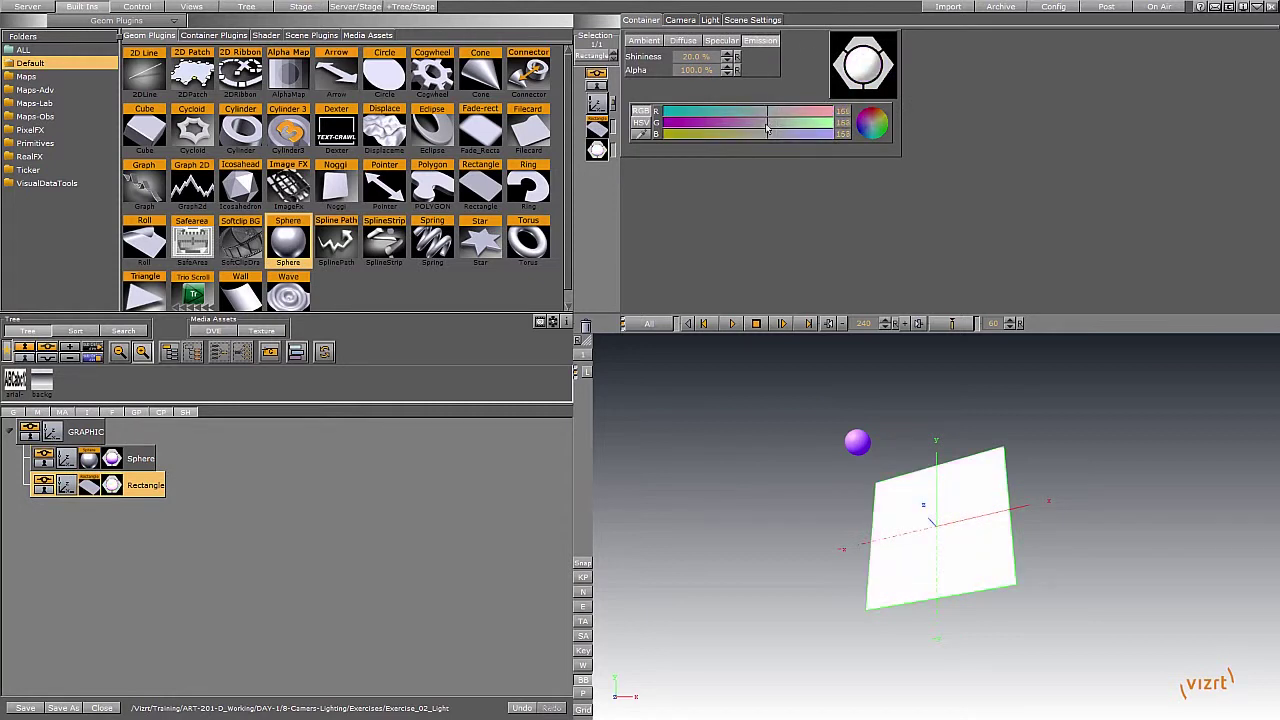
Set the colour of light 2 to a light blue of R 115, G 151, B 247.
left_click(140, 458)
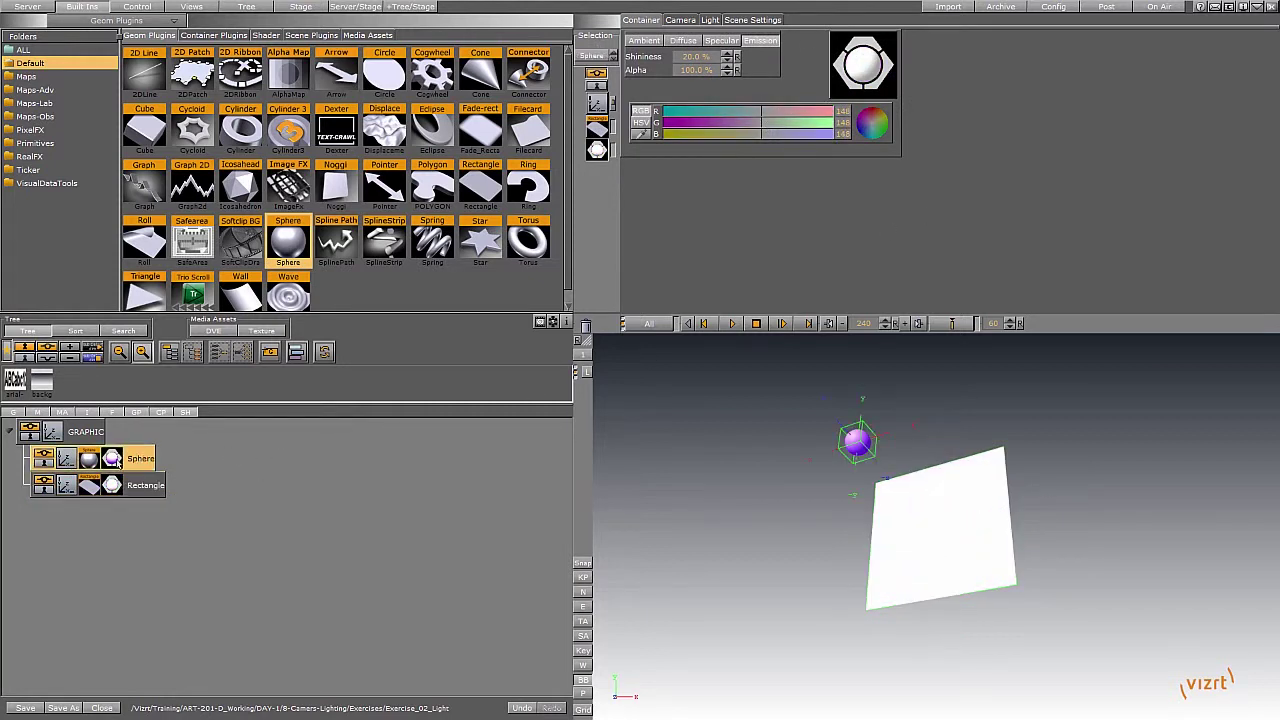
left_click(709, 21)
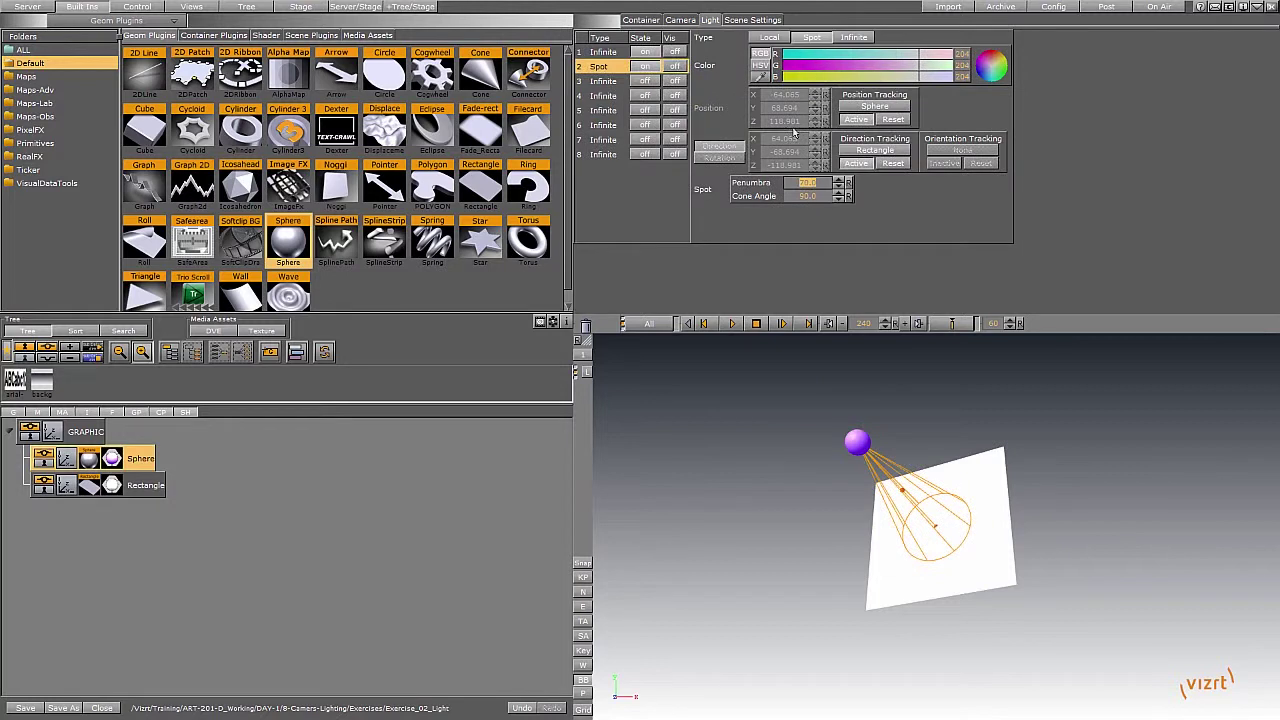
left_click_drag(916, 71, 948, 80)
Move the sphere to Z position 82 and turn off light 1.
left_click(66, 458)
left_click_drag(694, 109, 119, 512)
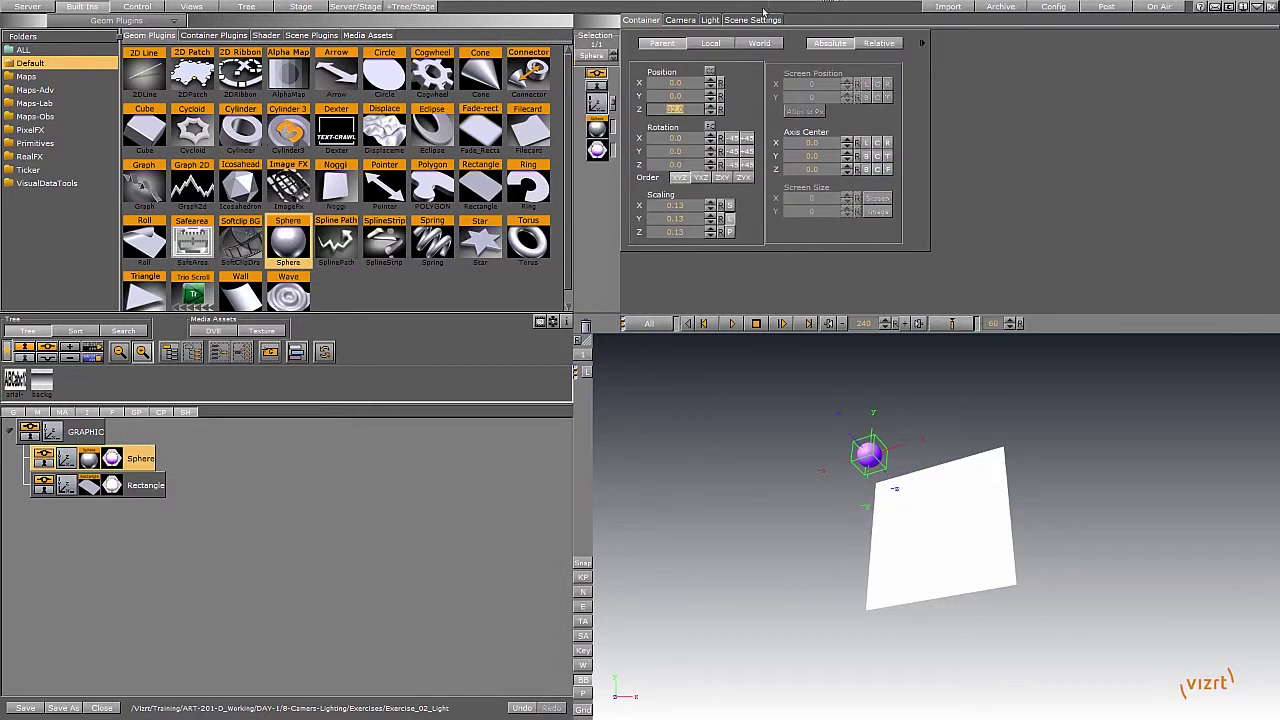
left_click(709, 20)
left_click(654, 66)
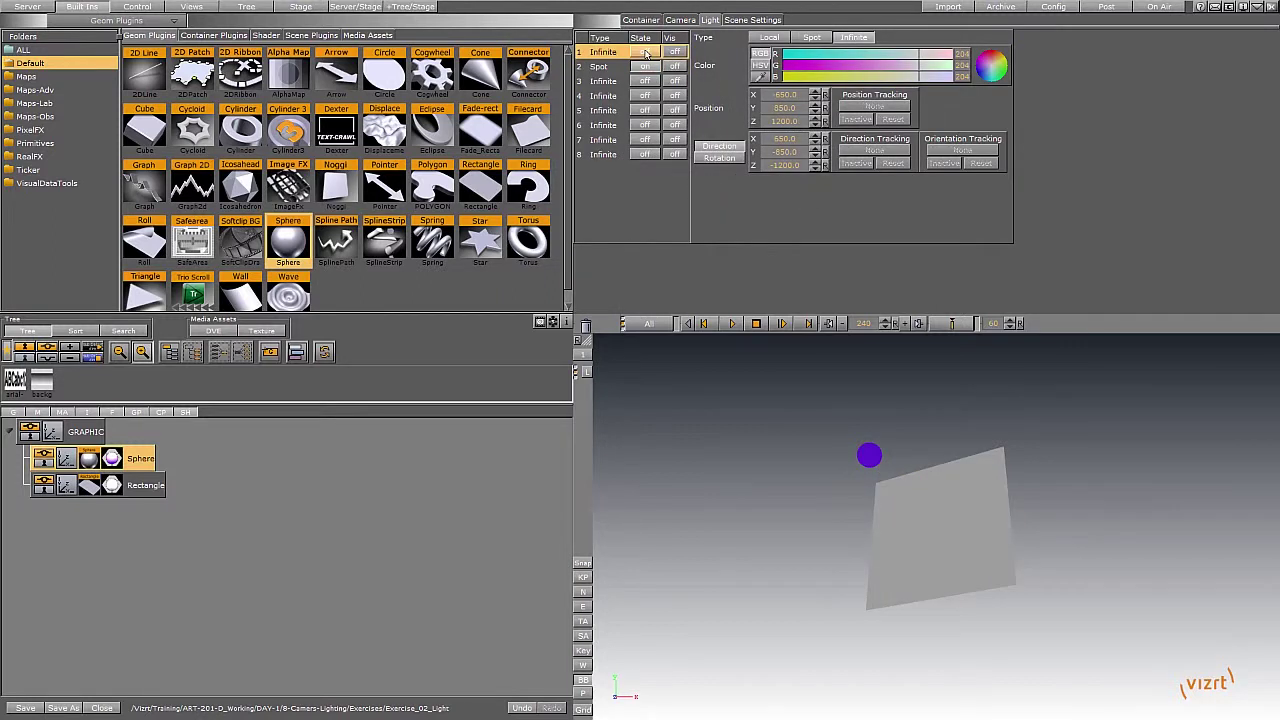
left_click(146, 463)
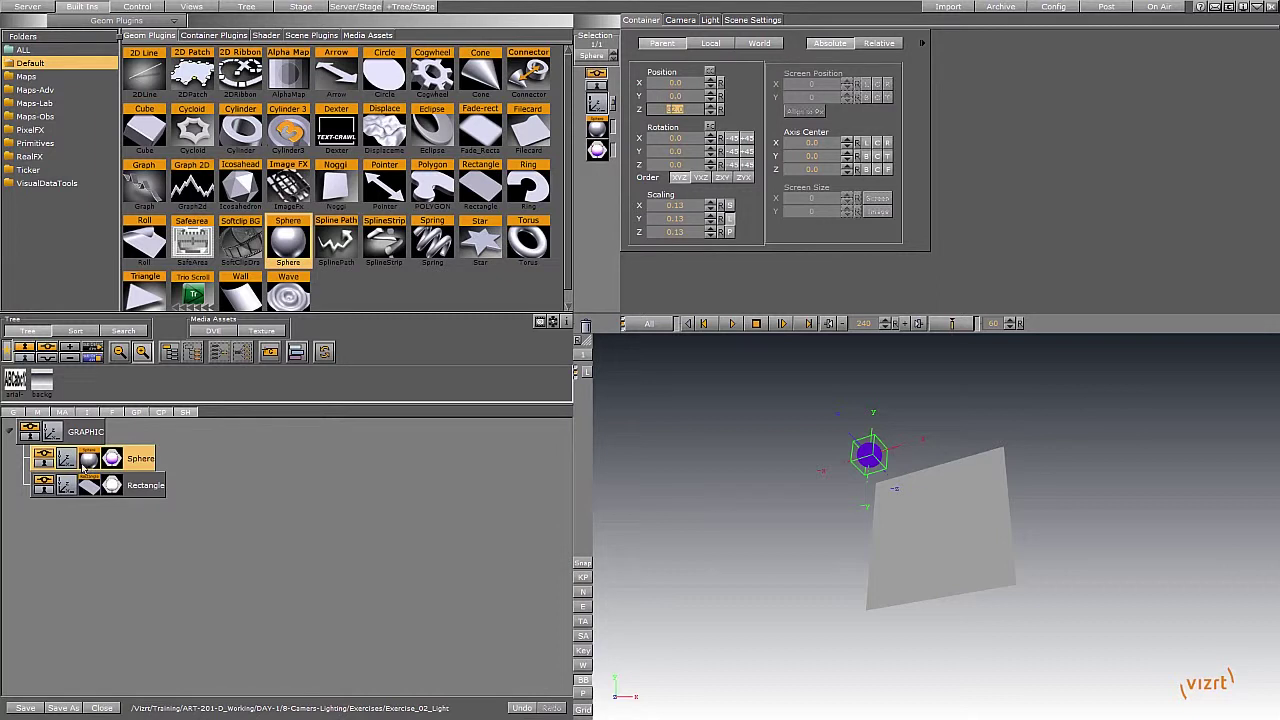
Set light 2's penumbra to 61, reduce its cone angle, and move the sphere to X position -10.
left_click(706, 21)
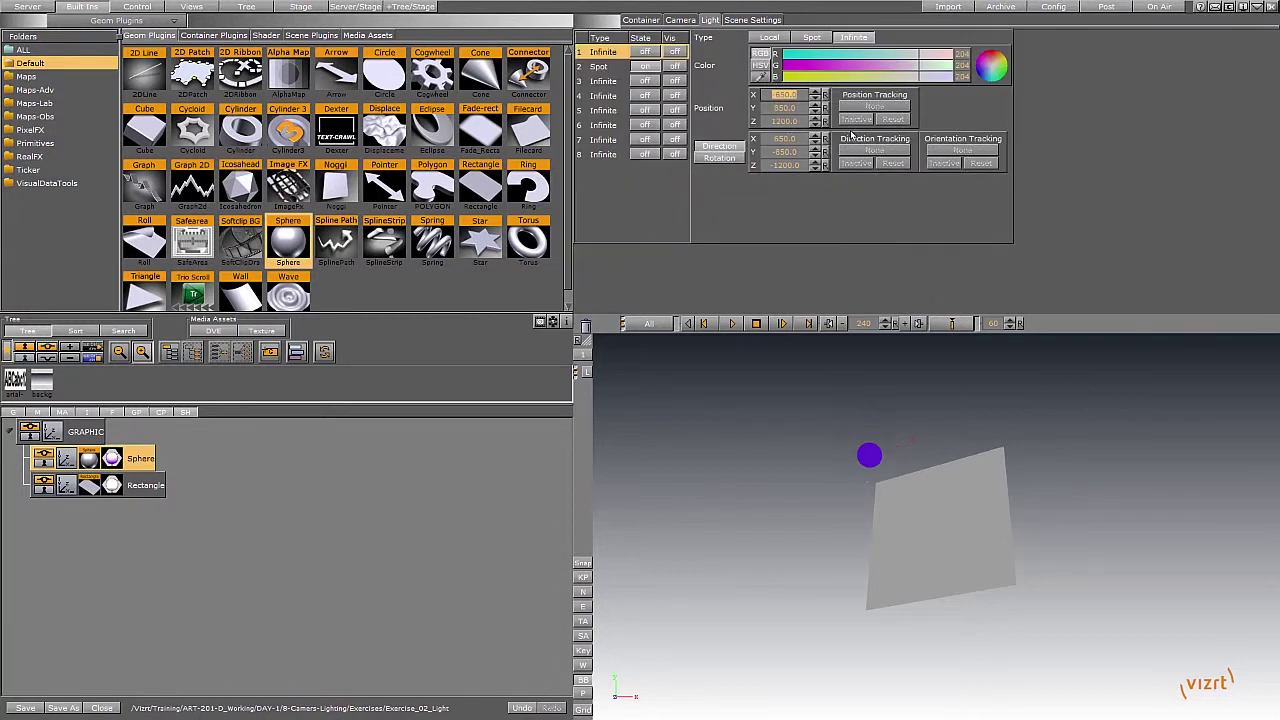
left_click(599, 67)
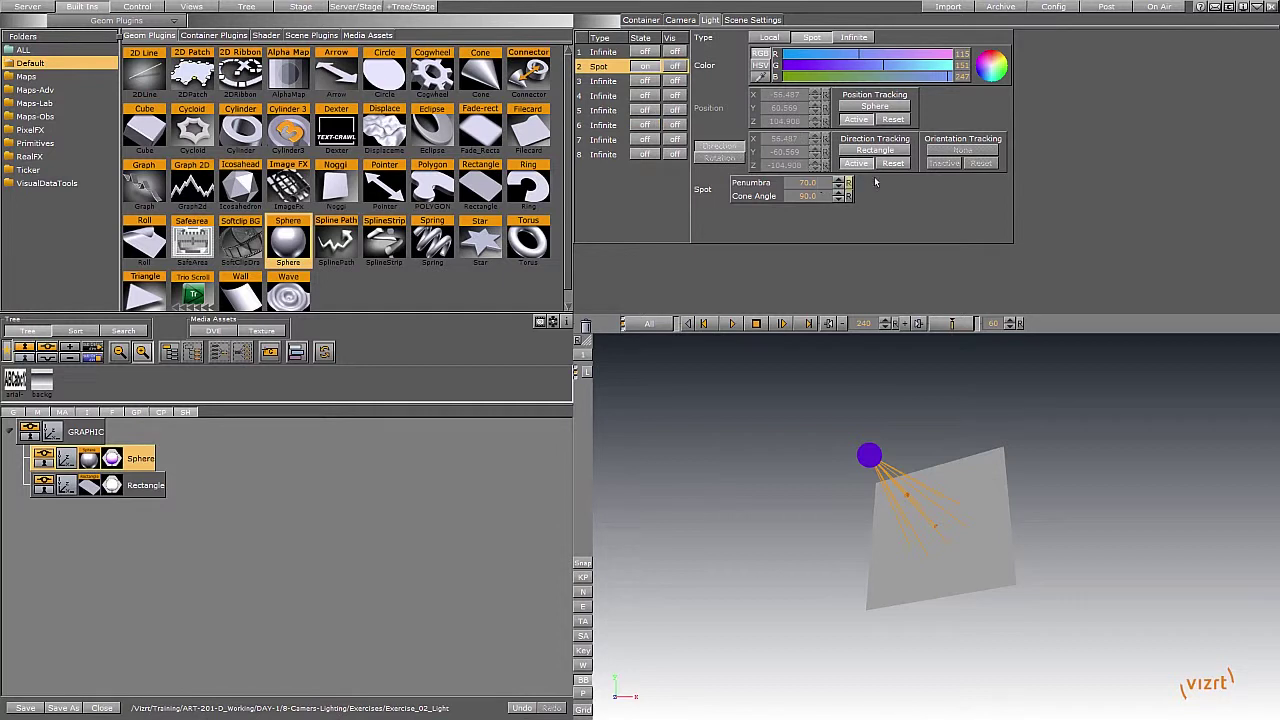
mouse_move(826, 183)
left_mouse_down()
mouse_move(808, 183)
mouse_move(866, 196)
mouse_move(810, 196)
left_mouse_up()
left_click(68, 458)
left_click_drag(684, 85, 665, 85)
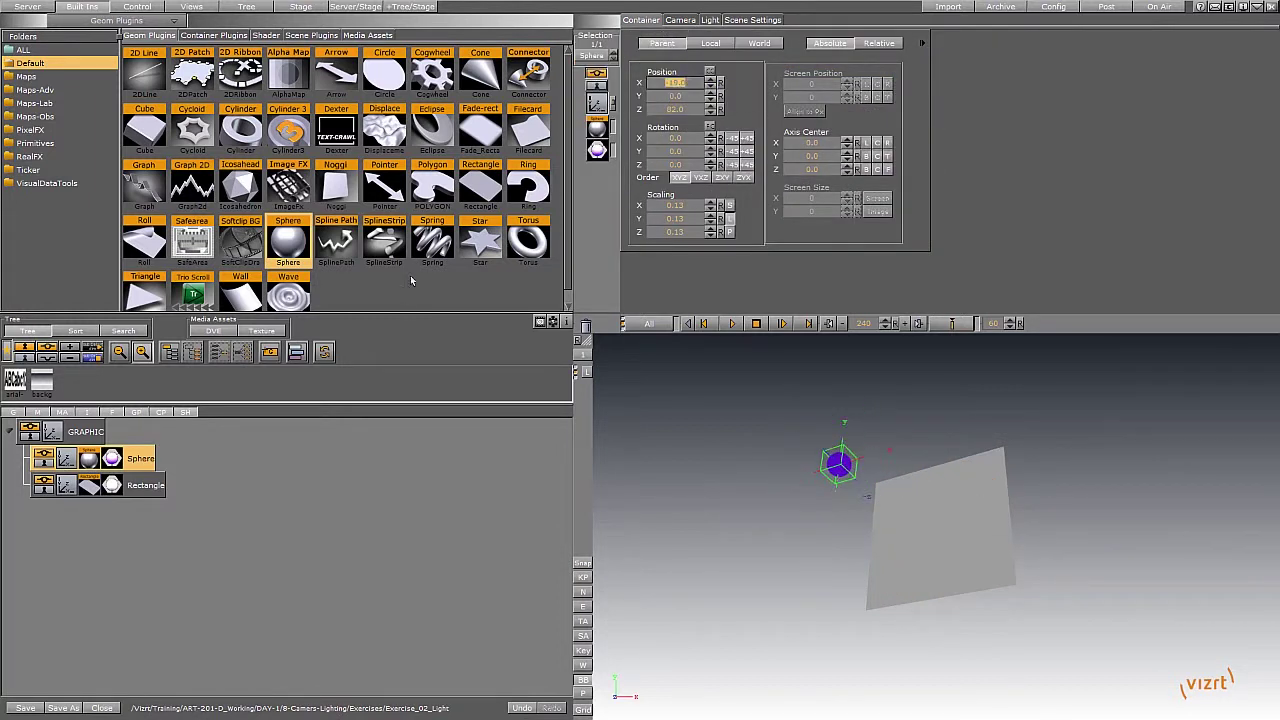
Set the Rectangle's tessellation to 10 and switch the full-size preview back from wireframe to solid shading.
left_click(89, 485)
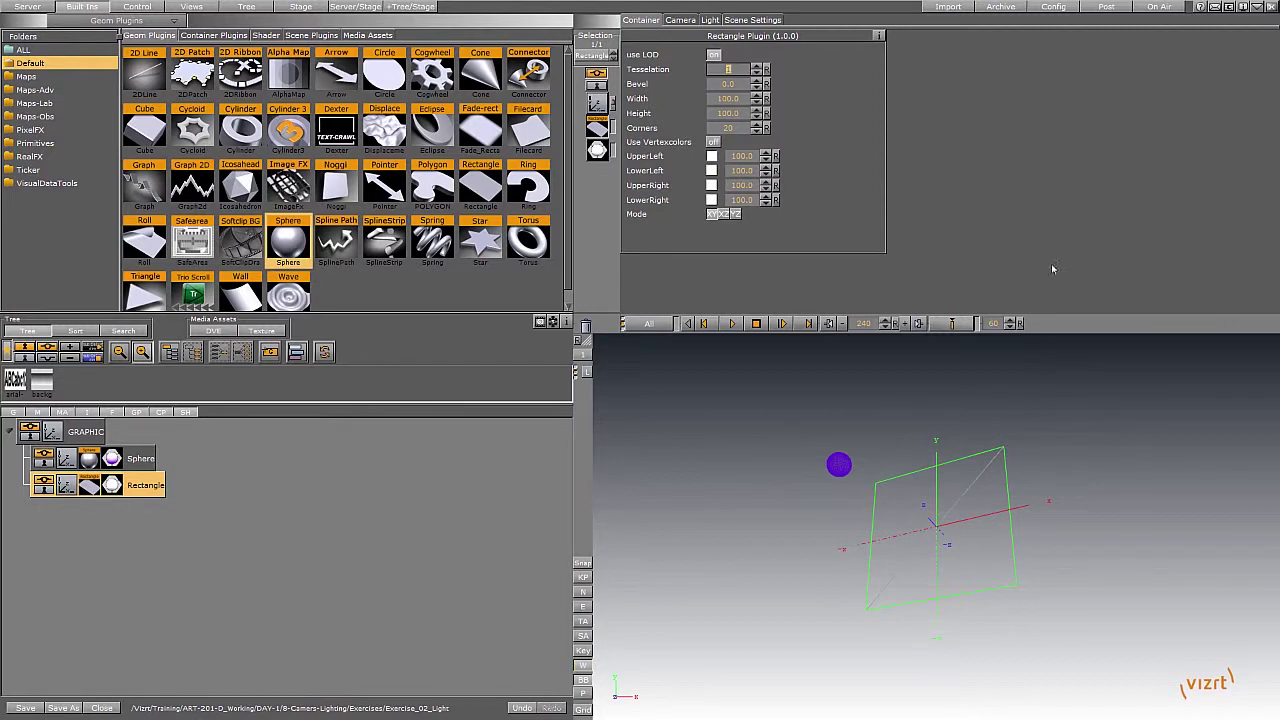
type("10")
key("Return")
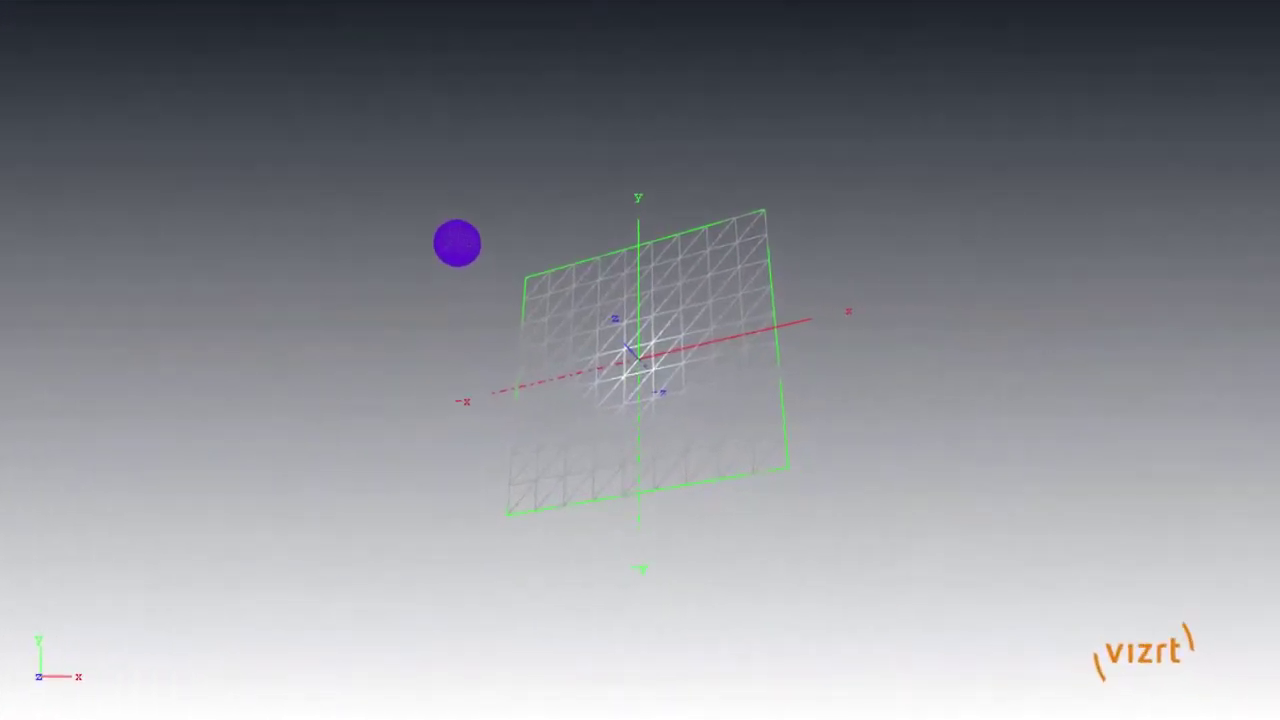
left_click(3, 520)
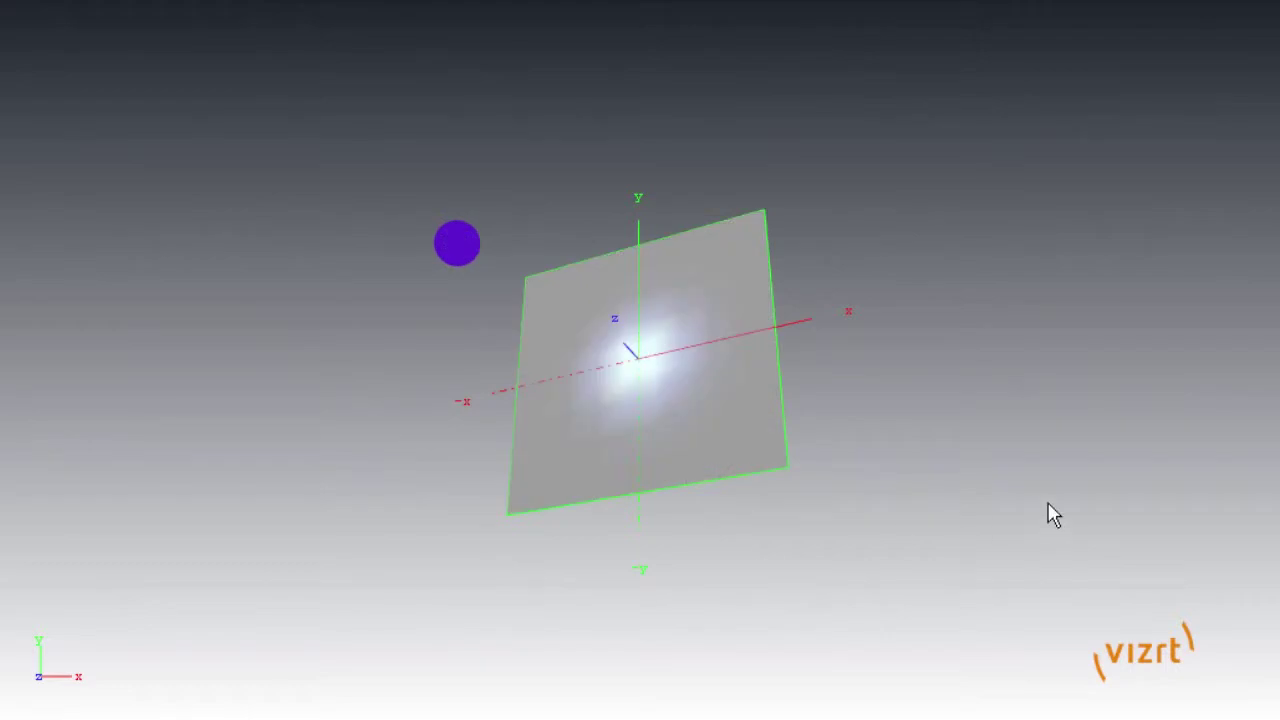
key("Return")
left_click(2, 590)
left_click(2, 590)
Move the sphere farther from the rectangle, to X position -87 and Z position 119.
left_click(457, 243)
left_click_drag(457, 243, 178, 232)
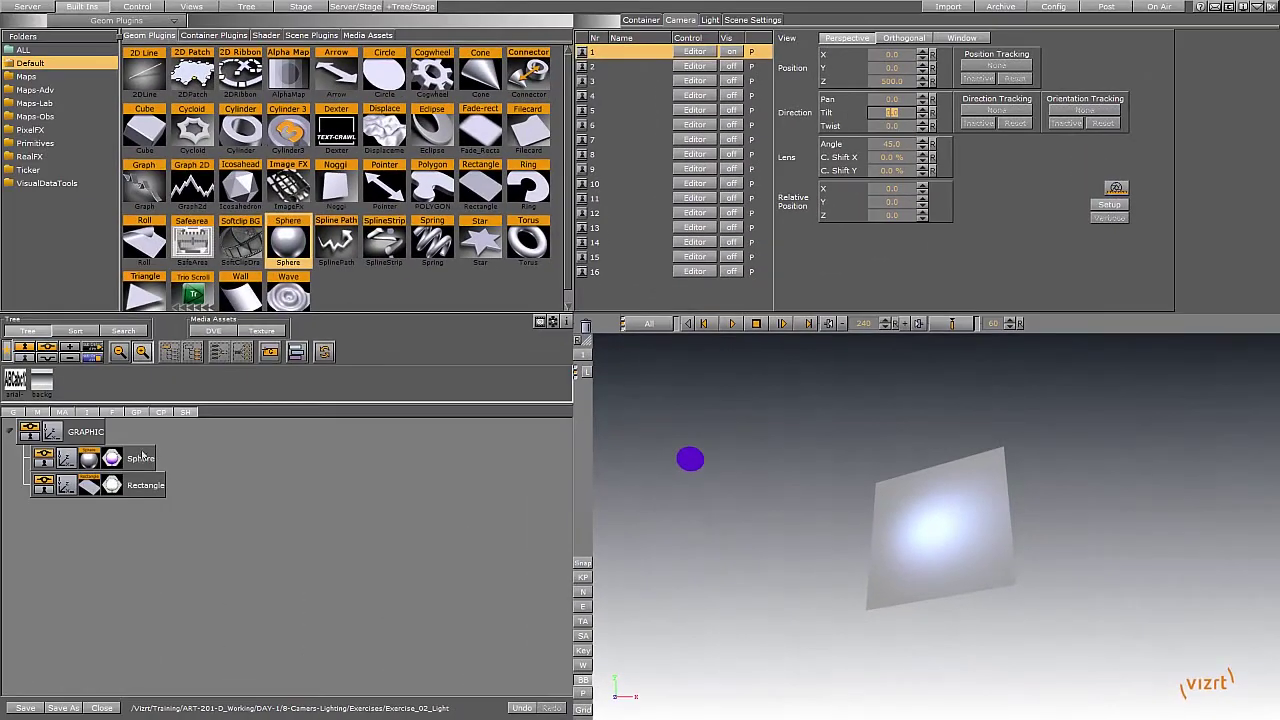
left_click(141, 458)
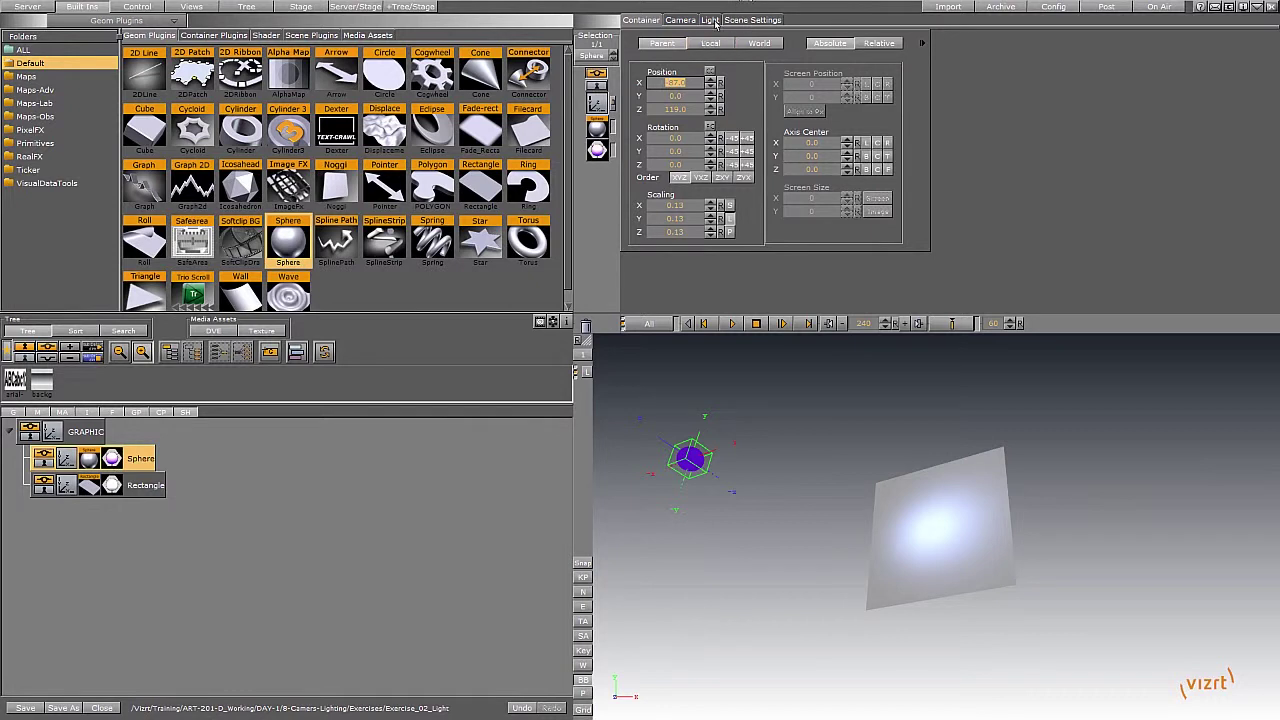
Keyframe light 2's colour to an orange of R 255, G 151, B 0, and to a green with G 226 and B 0.
left_click(709, 20)
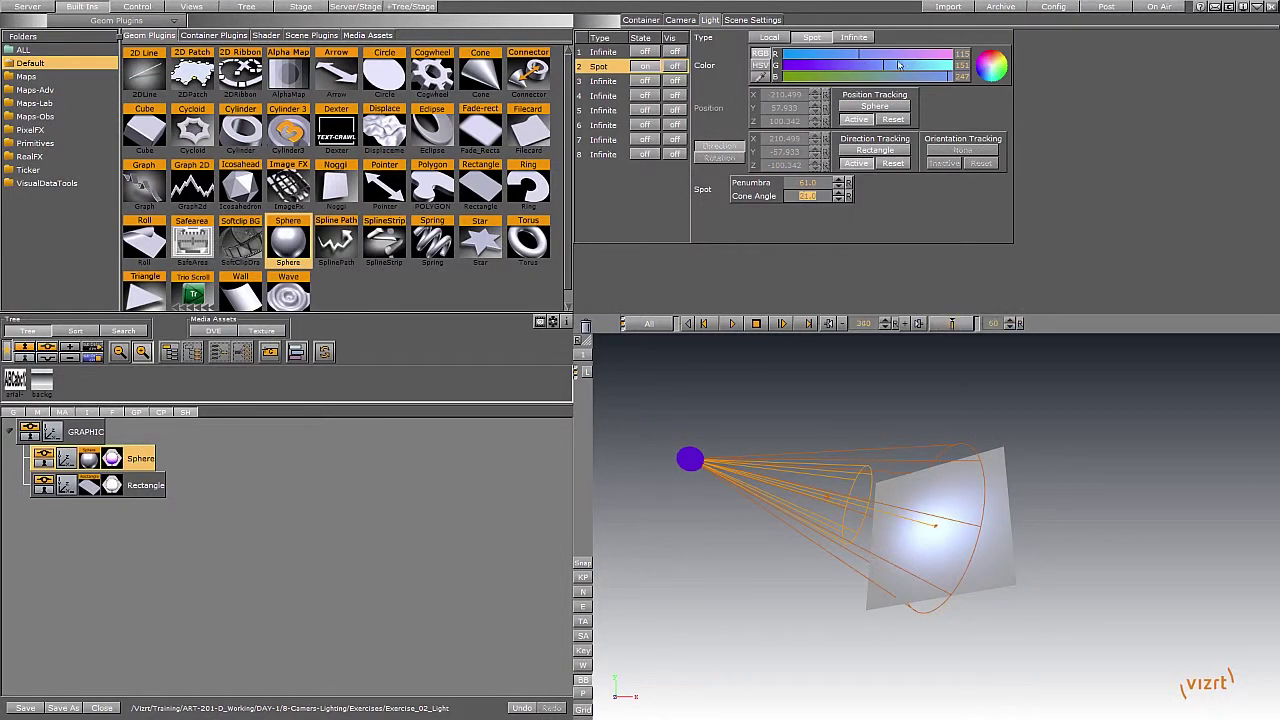
left_click_drag(902, 55, 983, 60)
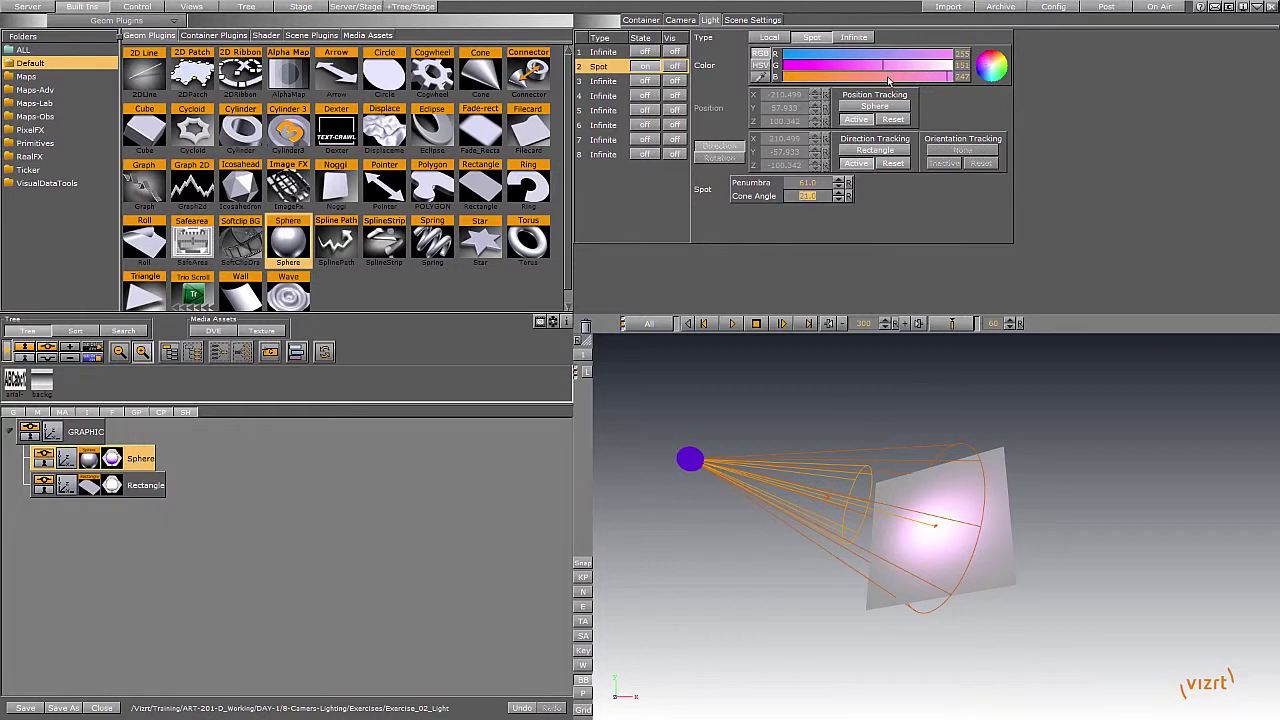
left_click_drag(888, 80, 785, 78)
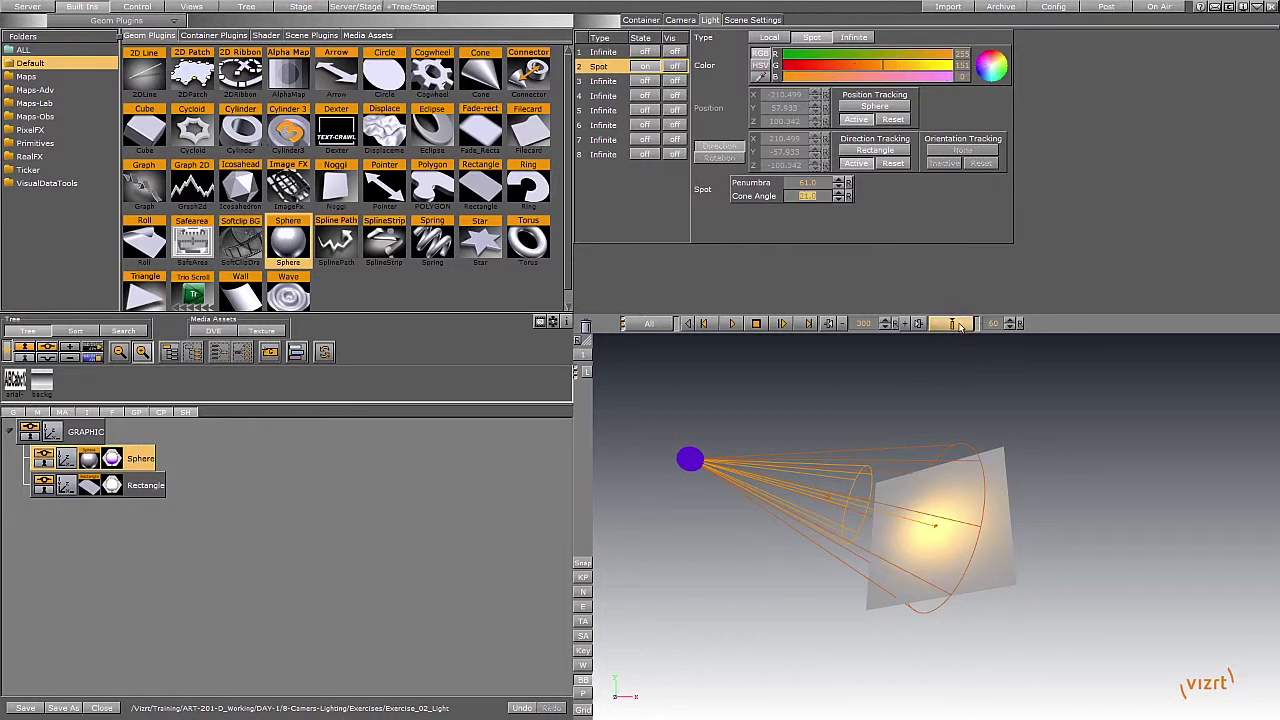
left_click_drag(880, 58, 808, 55)
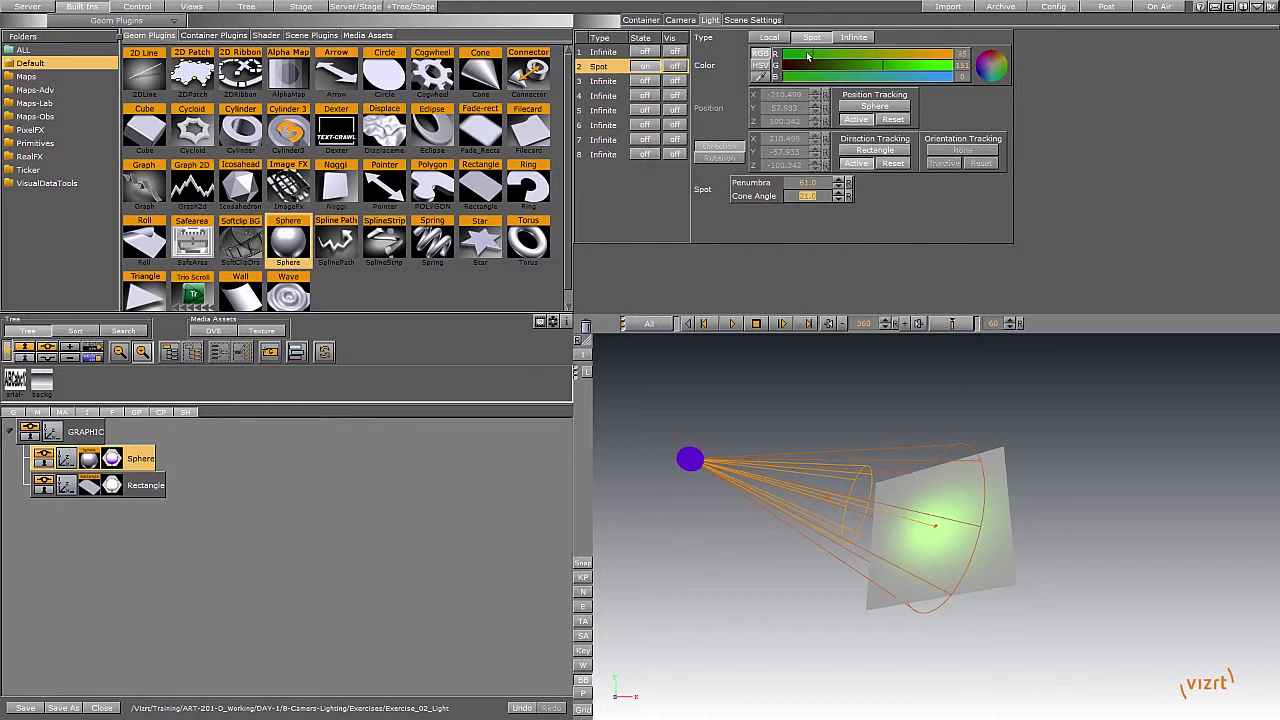
left_click_drag(915, 67, 952, 66)
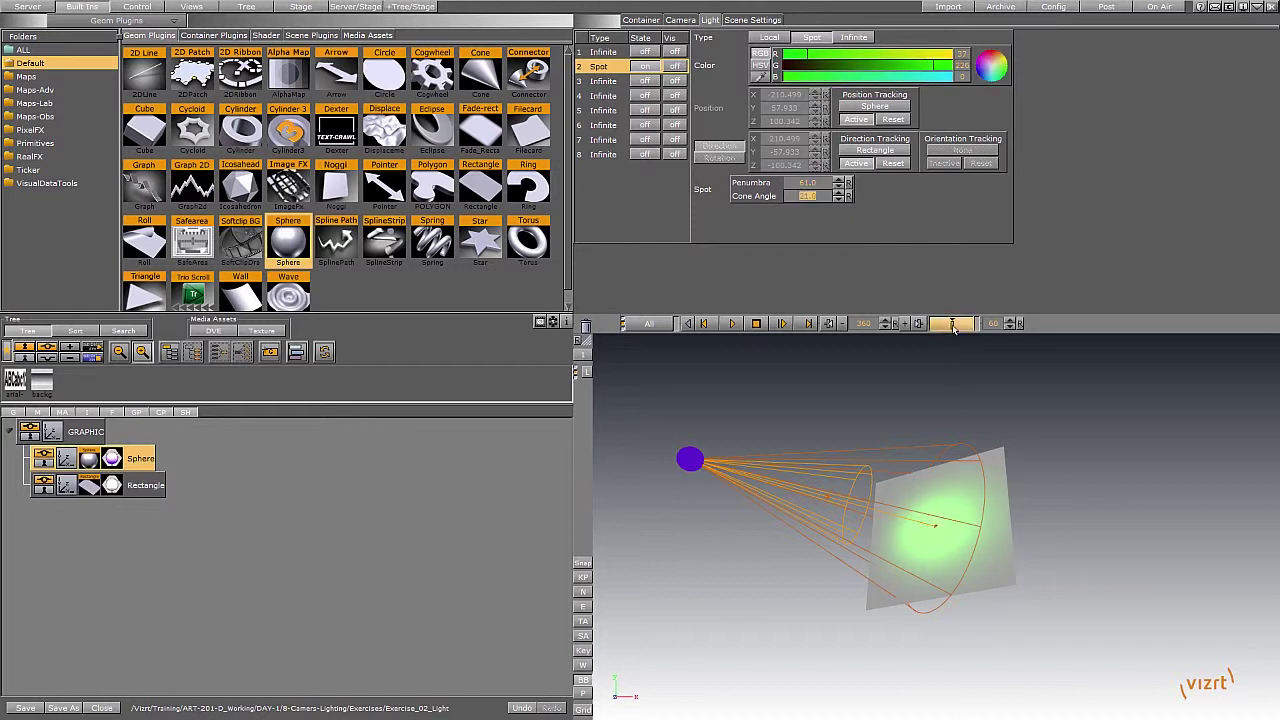
Keyframe the sphere's movement across the scene to X position 141.
left_click(66, 458)
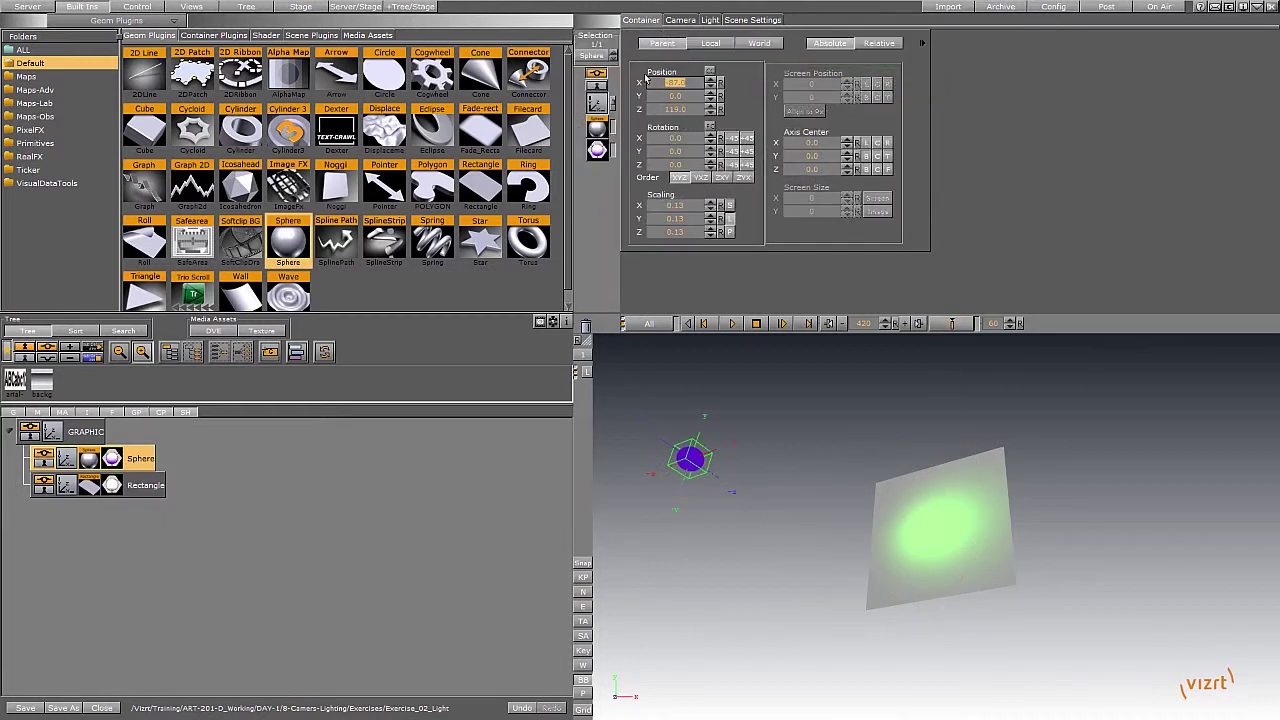
left_click_drag(675, 83, 844, 97)
left_click(948, 324)
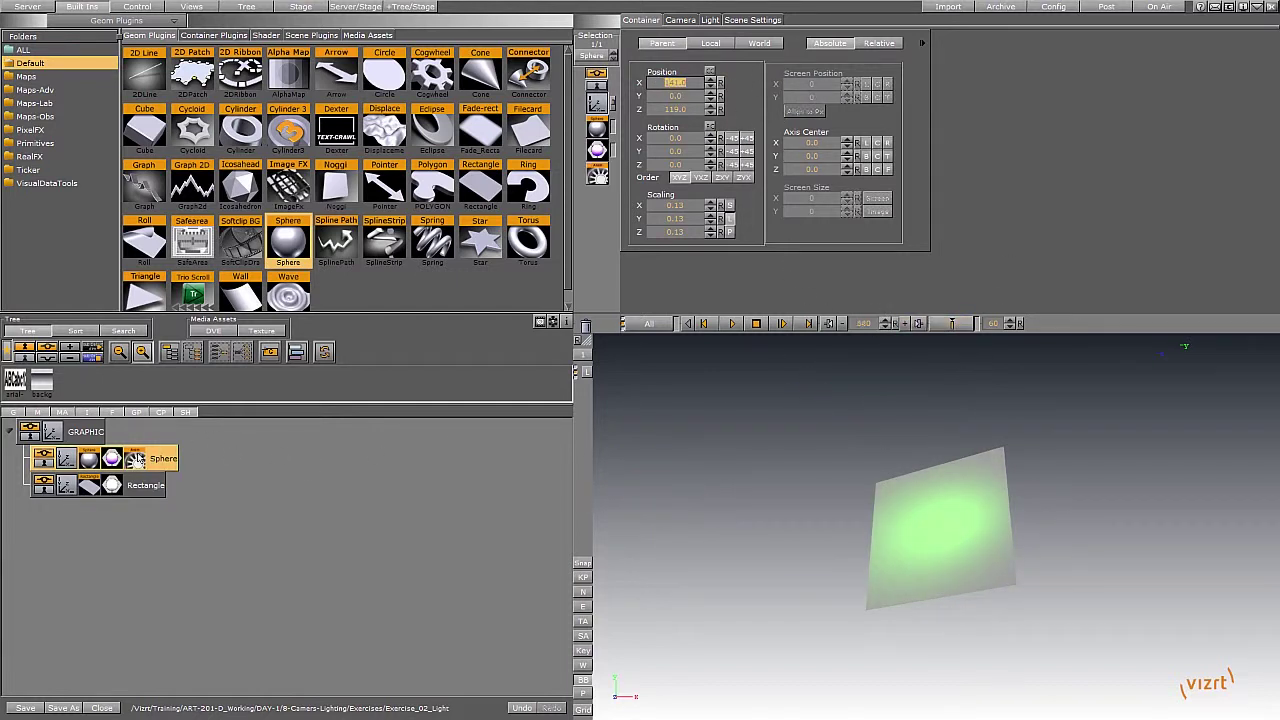
Shift the Light2 and Sphere keyframes on the timeline to span 0 to about 2 seconds, and scrub through the animation.
left_click(137, 458)
left_click_drag(333, 73, 176, 70)
left_click(285, 84)
left_click(191, 43)
left_click_drag(366, 94, 235, 105)
left_click_drag(246, 84, 203, 82)
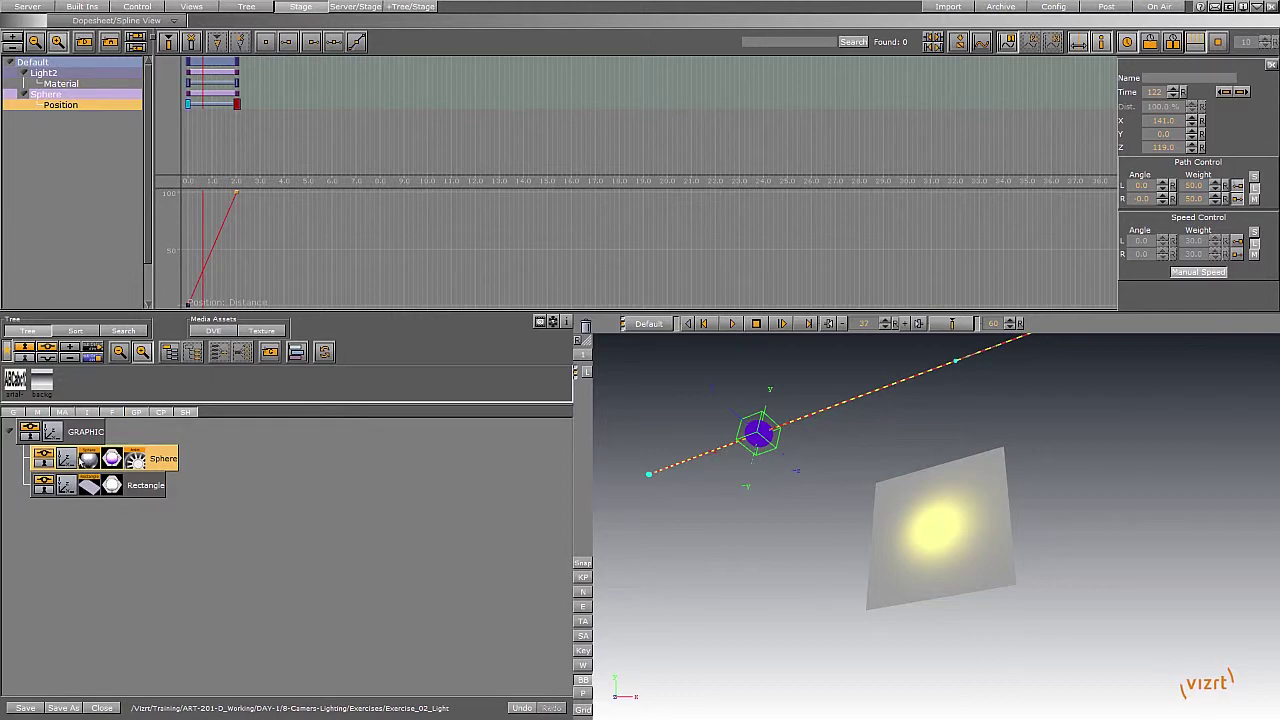
Hide the sphere's geometry and replace the geometry in the Rectangle container with a Cube.
left_click(86, 461)
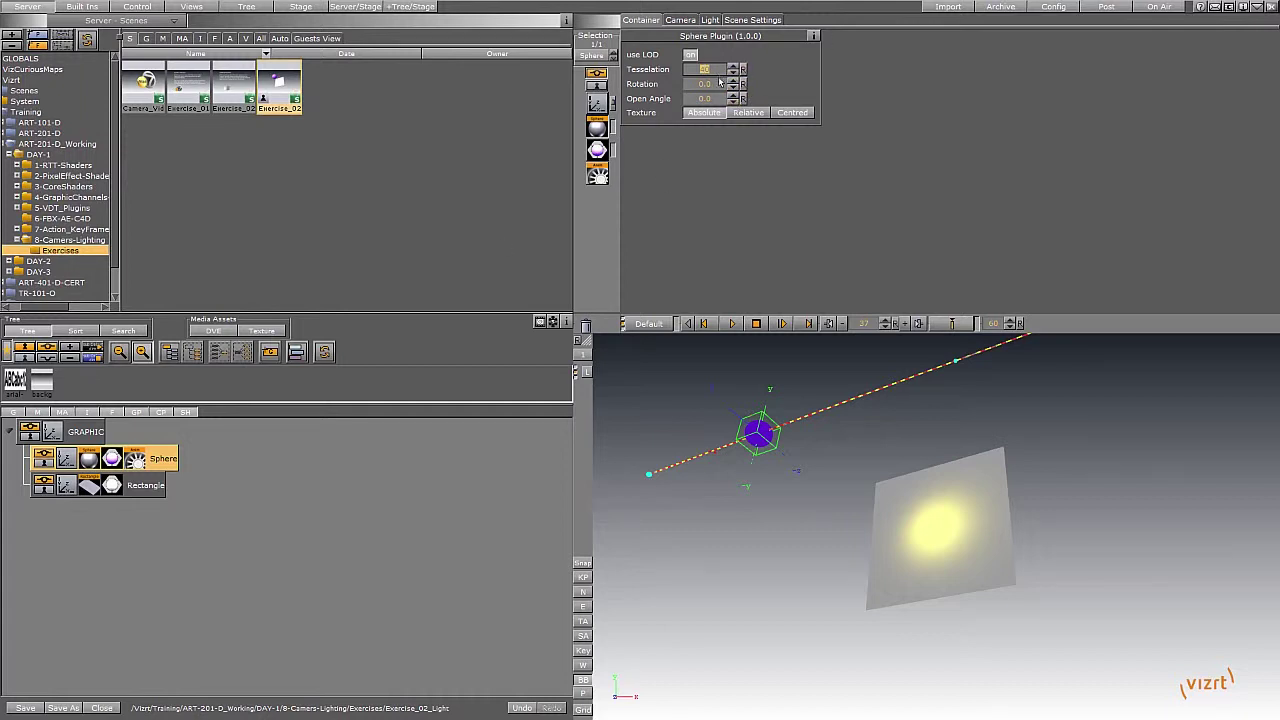
left_click(614, 134)
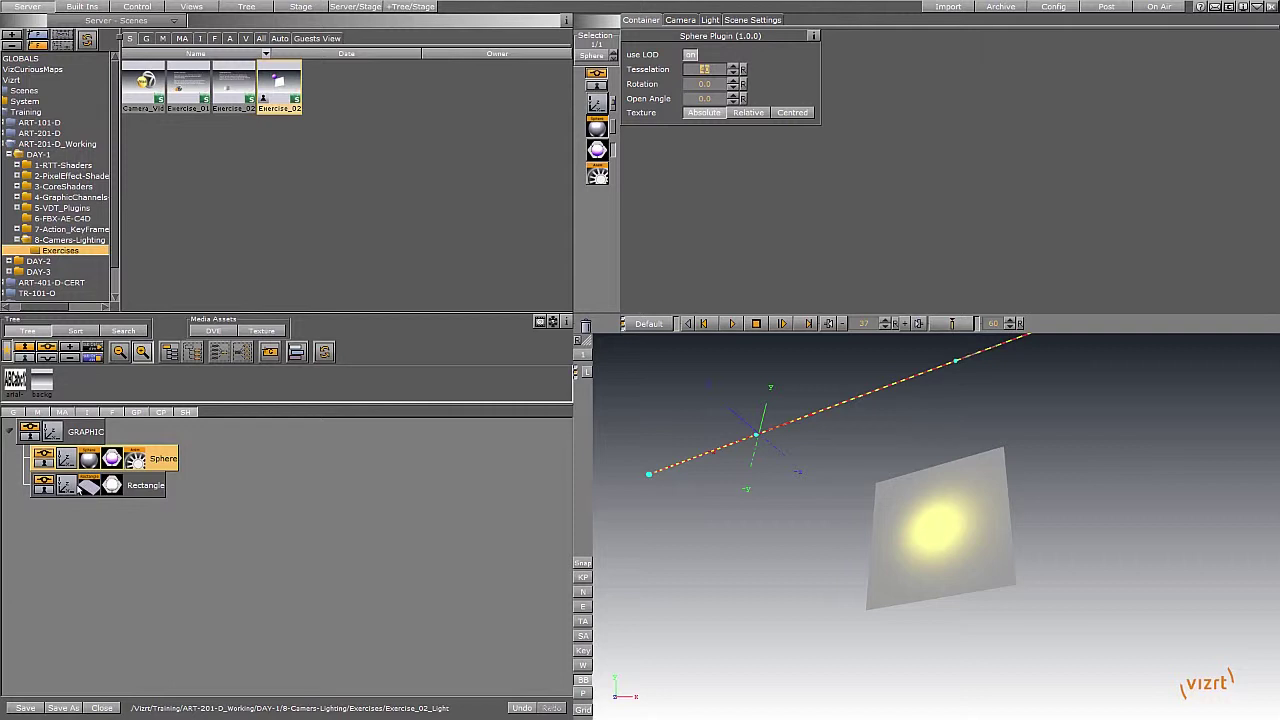
left_click(82, 6)
left_click_drag(145, 128, 100, 460)
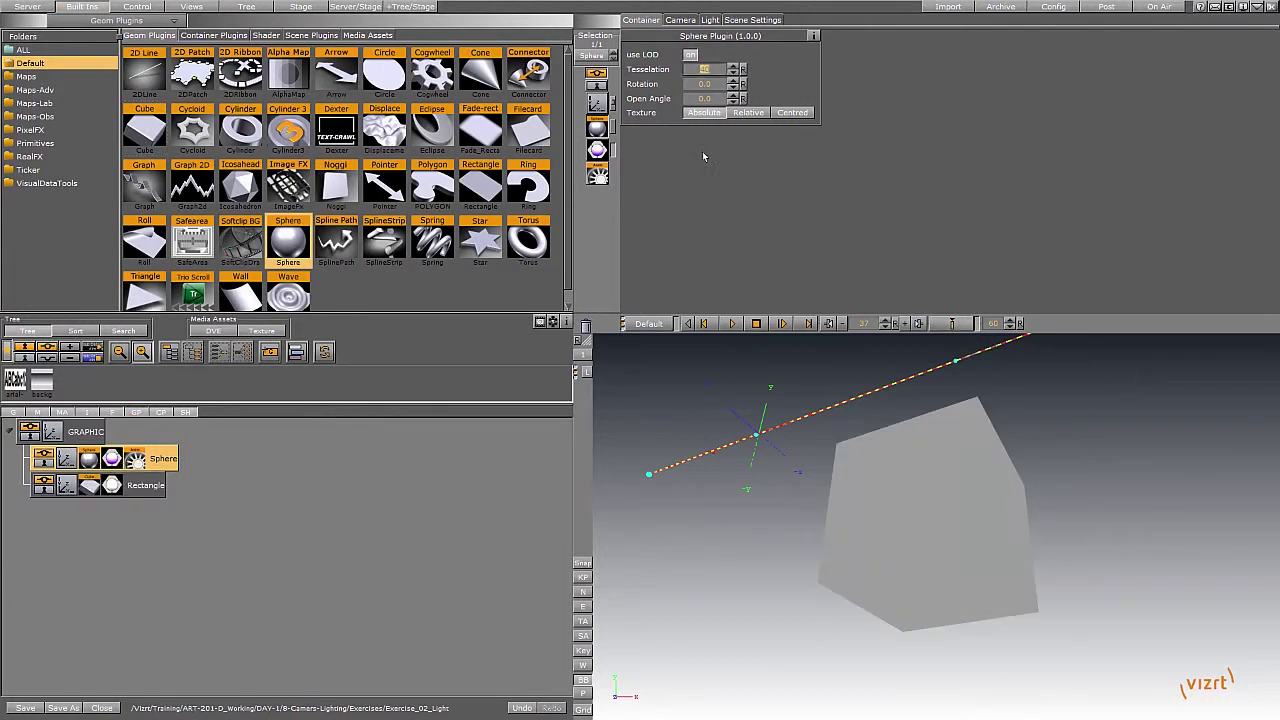
left_click(598, 104)
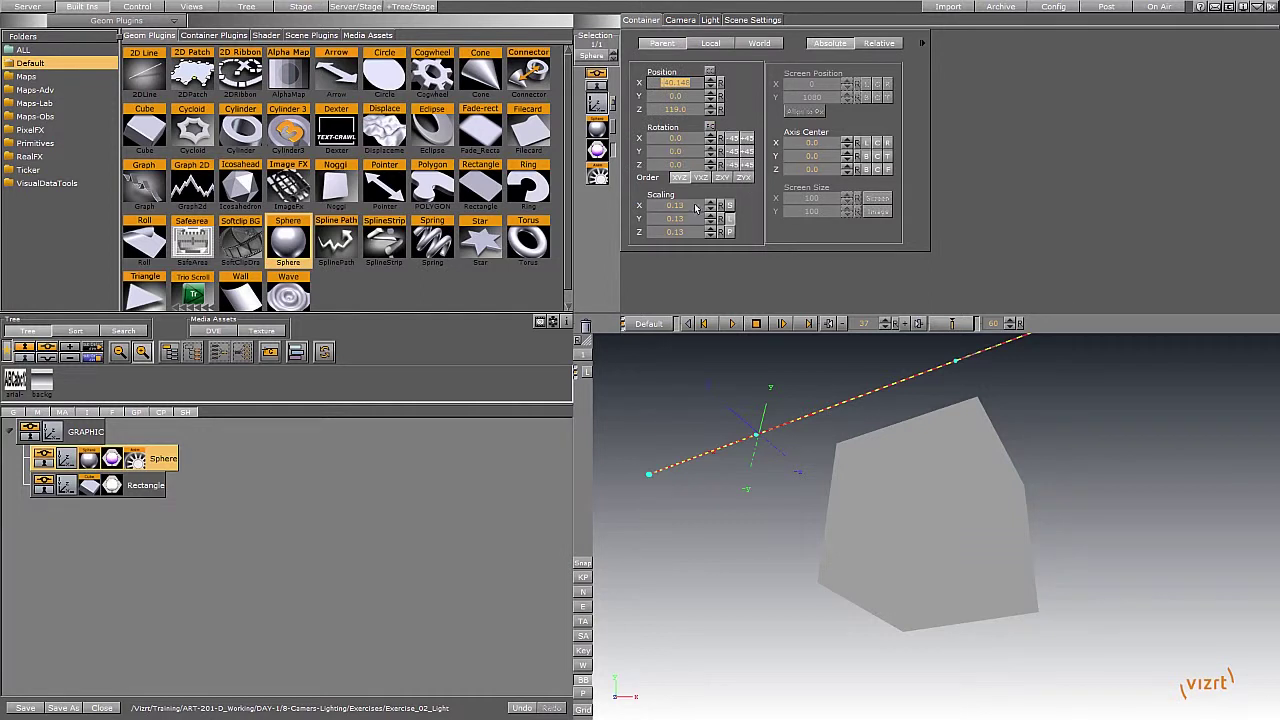
Set the tessellation of the cube in the Rectangle container to 30.
left_click_drag(688, 156, 670, 151)
left_click(150, 487)
left_click(603, 127)
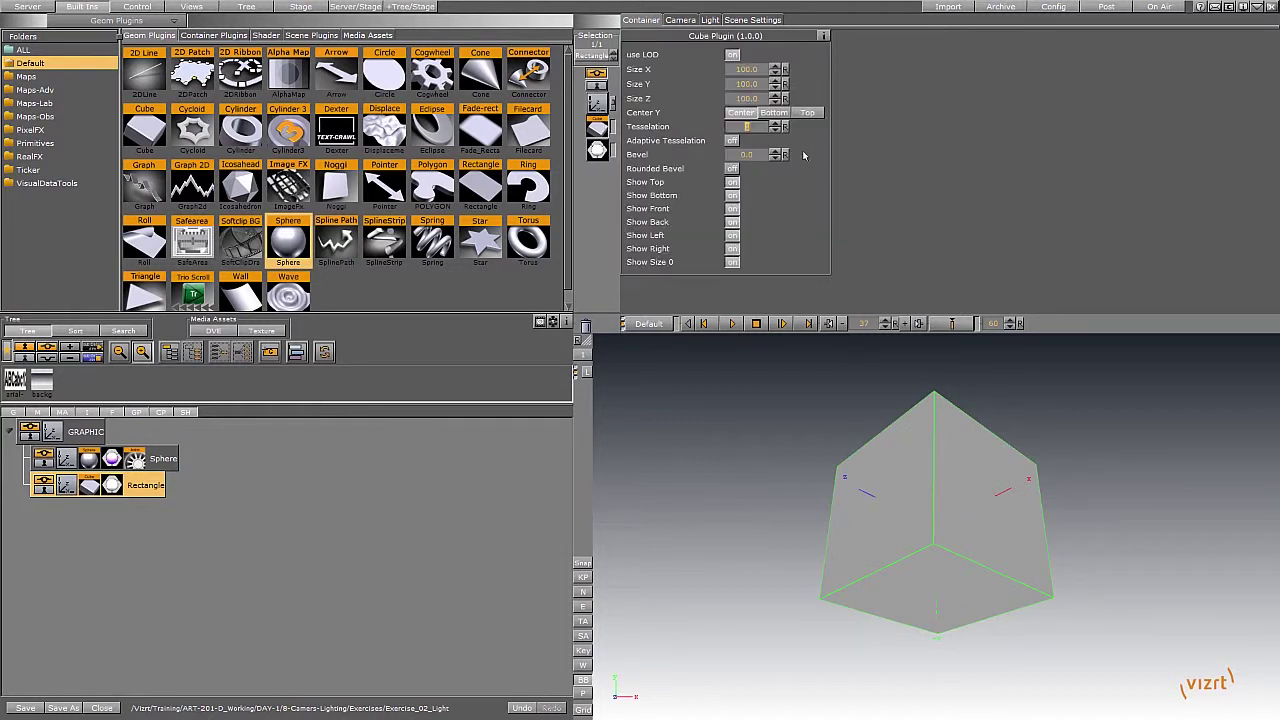
left_click_drag(750, 131, 760, 133)
type("30")
key("Return")
type("30")
key("Return")
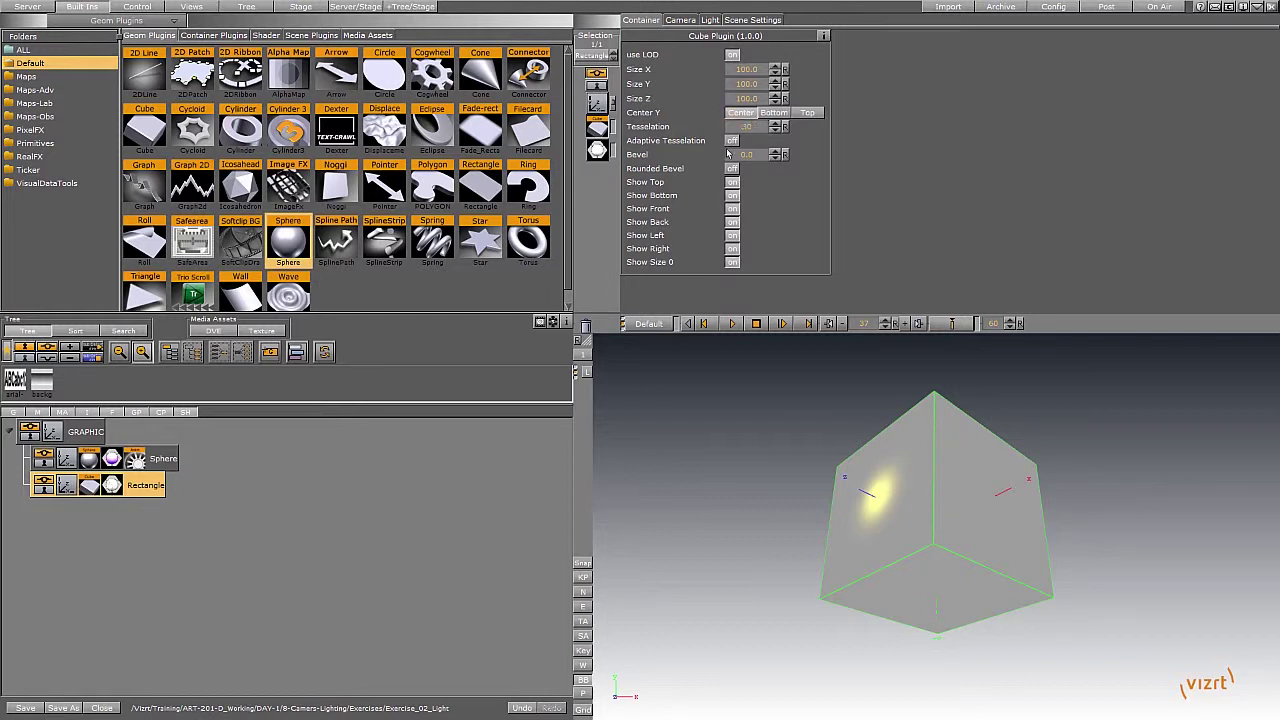
Adjust the cube material's ambient colour and set its emission colour to a grey of R, G and B 96.
left_click(111, 486)
left_click(721, 40)
left_click(684, 41)
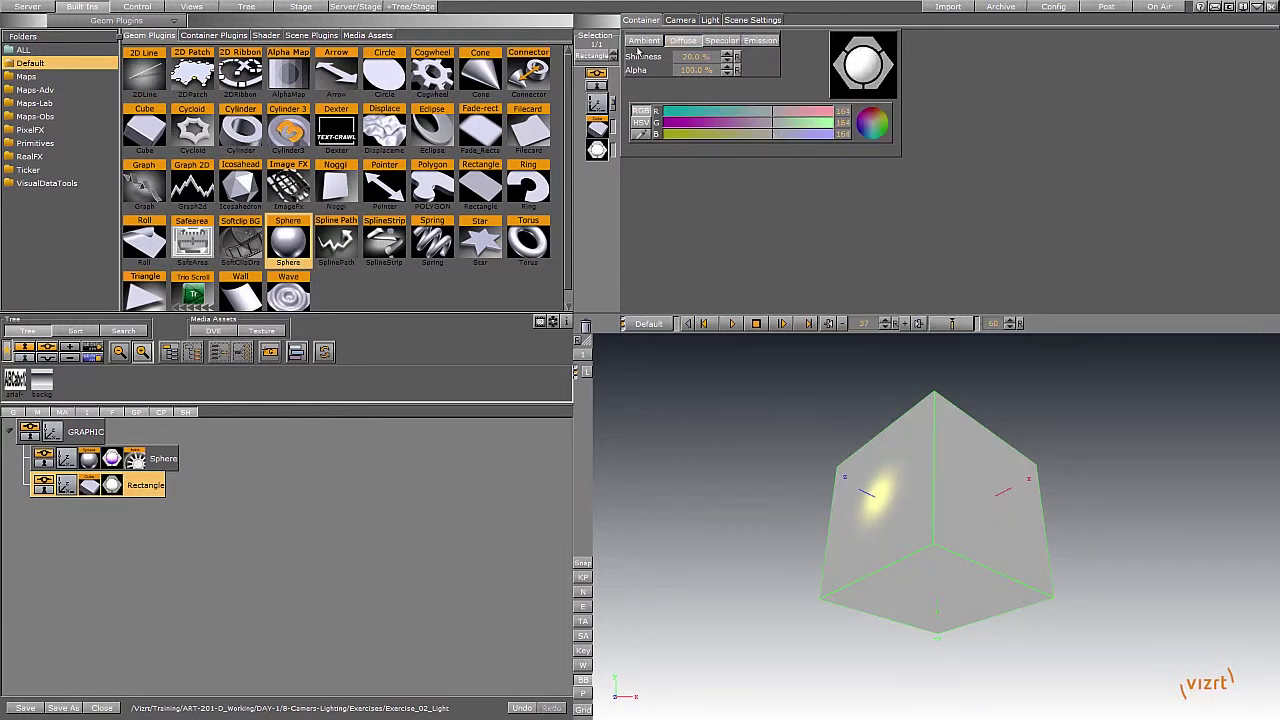
left_click(642, 42)
left_click(816, 135)
left_click(788, 124)
left_click(754, 134)
left_click(747, 123)
left_click(760, 41)
left_click(728, 113)
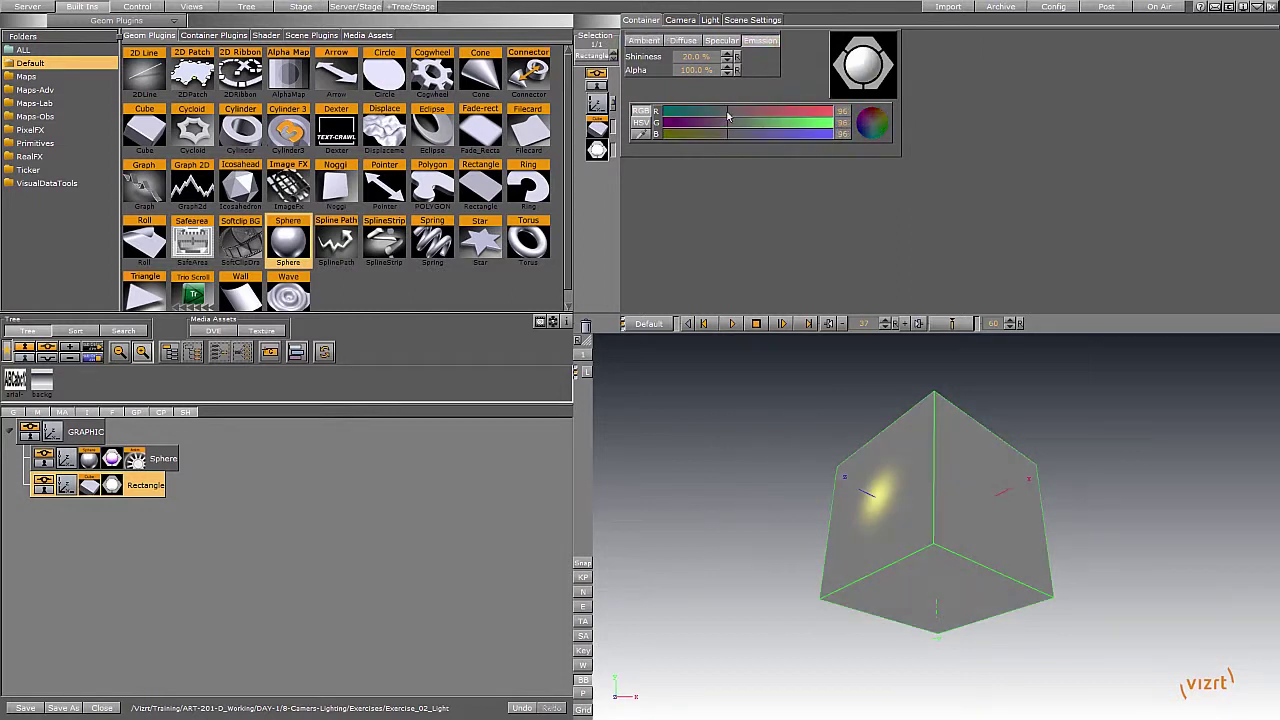
Rotate the cube to Y -61 and play the animation to see the light travel over its surfaces.
left_click_drag(728, 115, 665, 151)
left_click(597, 103)
left_click(783, 323)
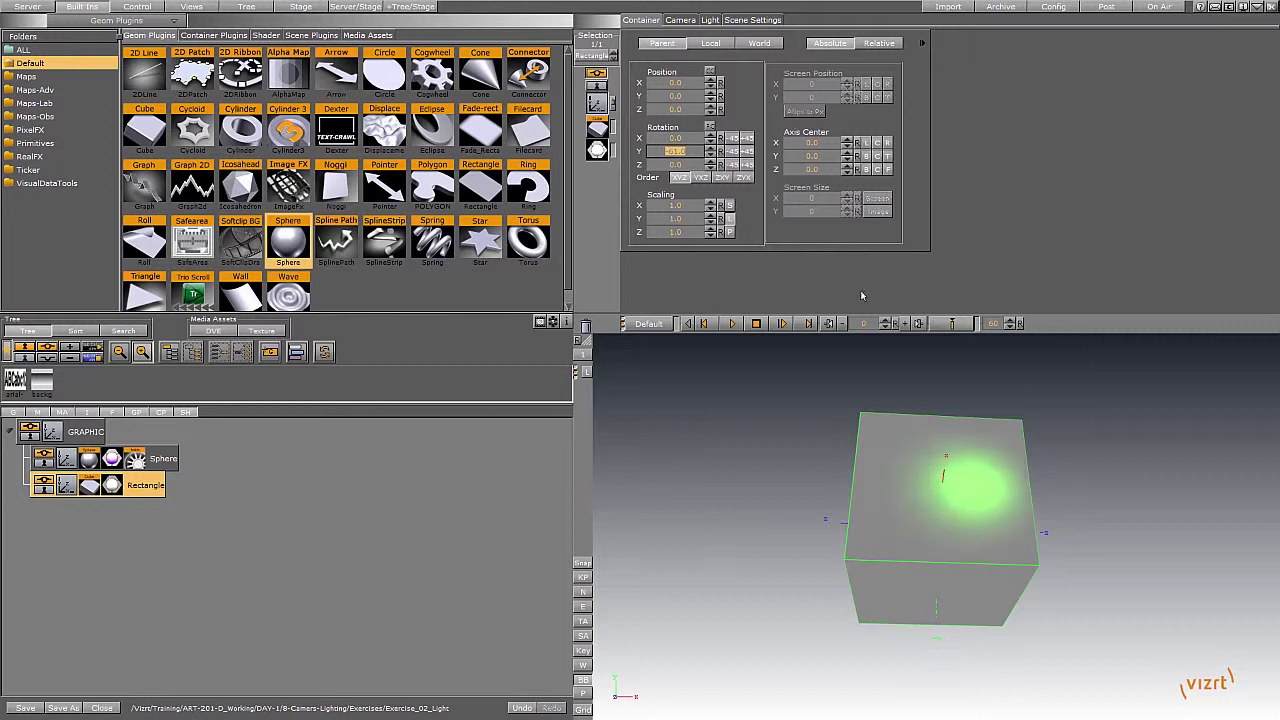
Scale the whole GRAPHIC container to 0.86 on all axes, rotate it to Y -8 and adjust its X rotation.
left_click(66, 438)
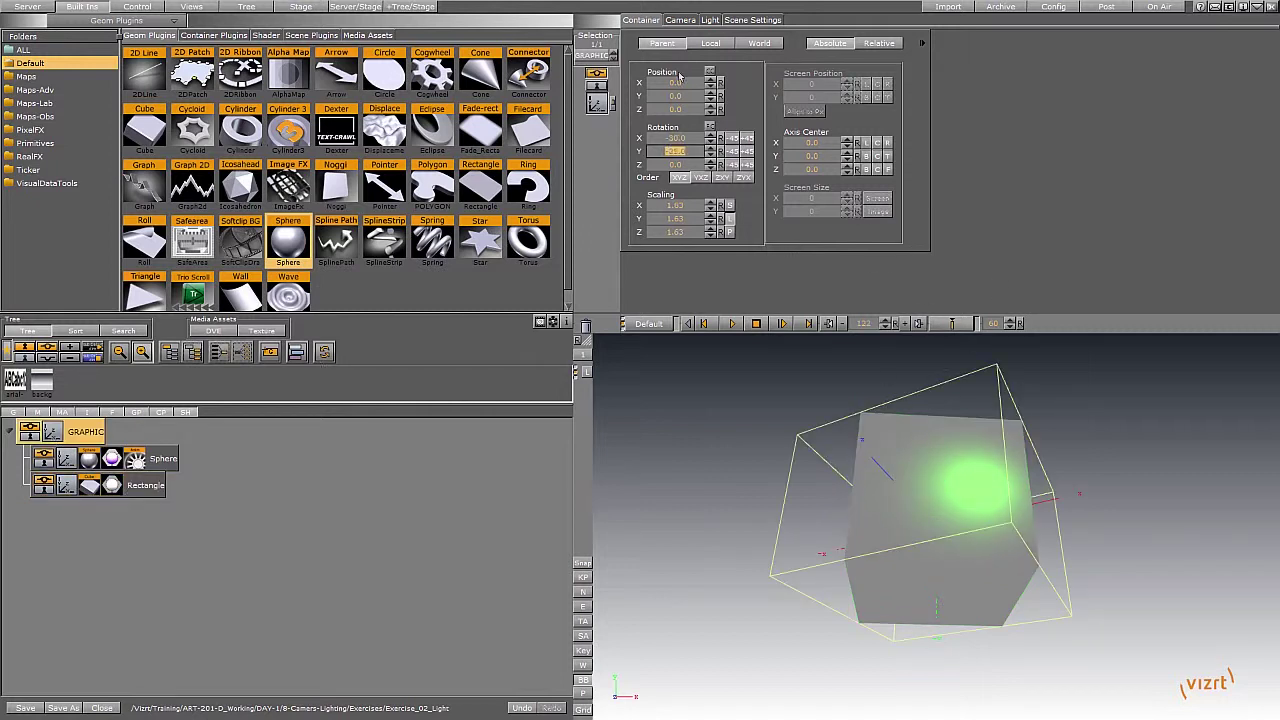
left_click_drag(693, 157, 672, 139)
left_click_drag(683, 202, 665, 195)
left_click_drag(670, 139, 700, 143)
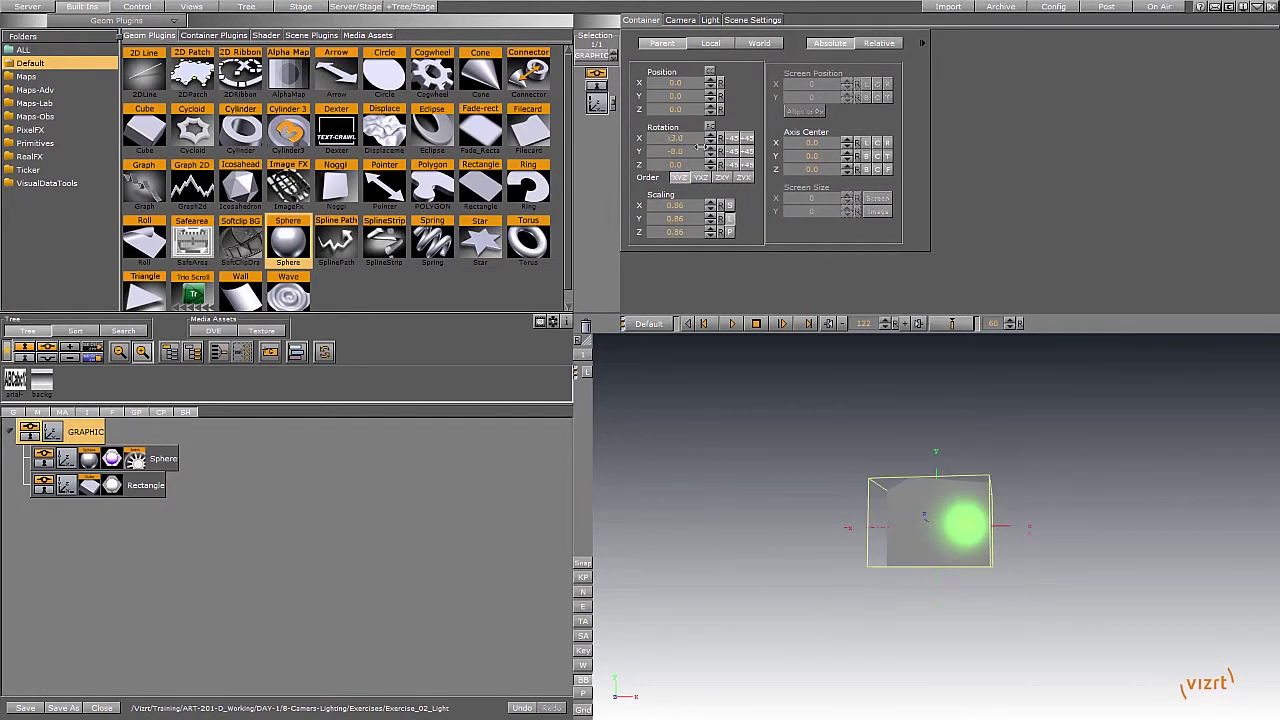